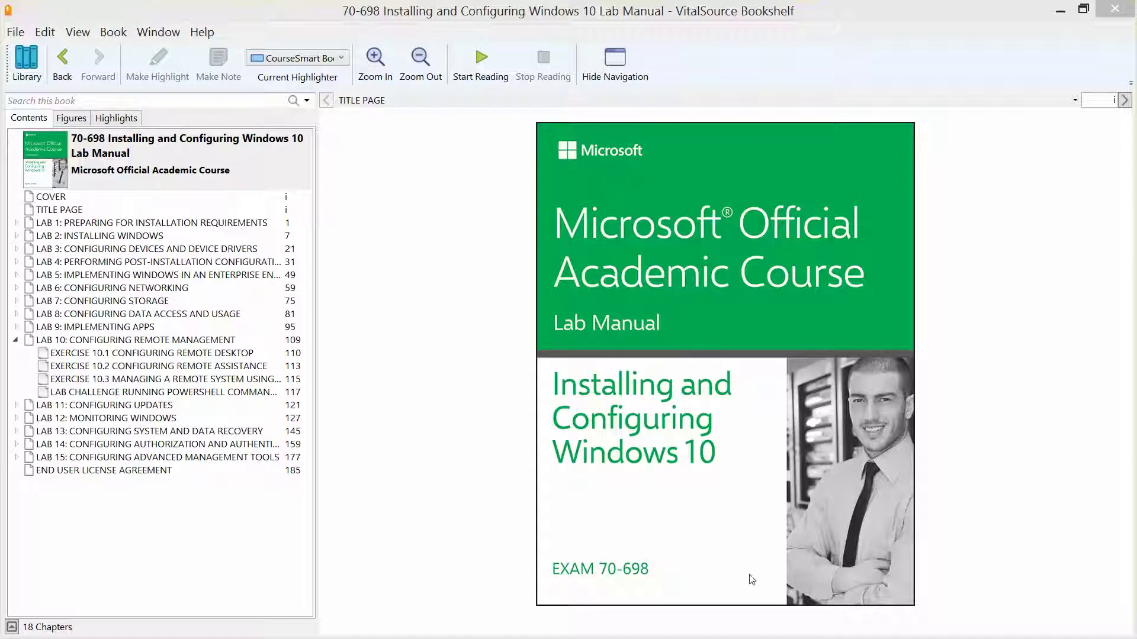
# Open Exercise 10.2 Configuring Remote Assistance in the lab manual, then minimize Bookshelf.
pyautogui.click(154, 367)
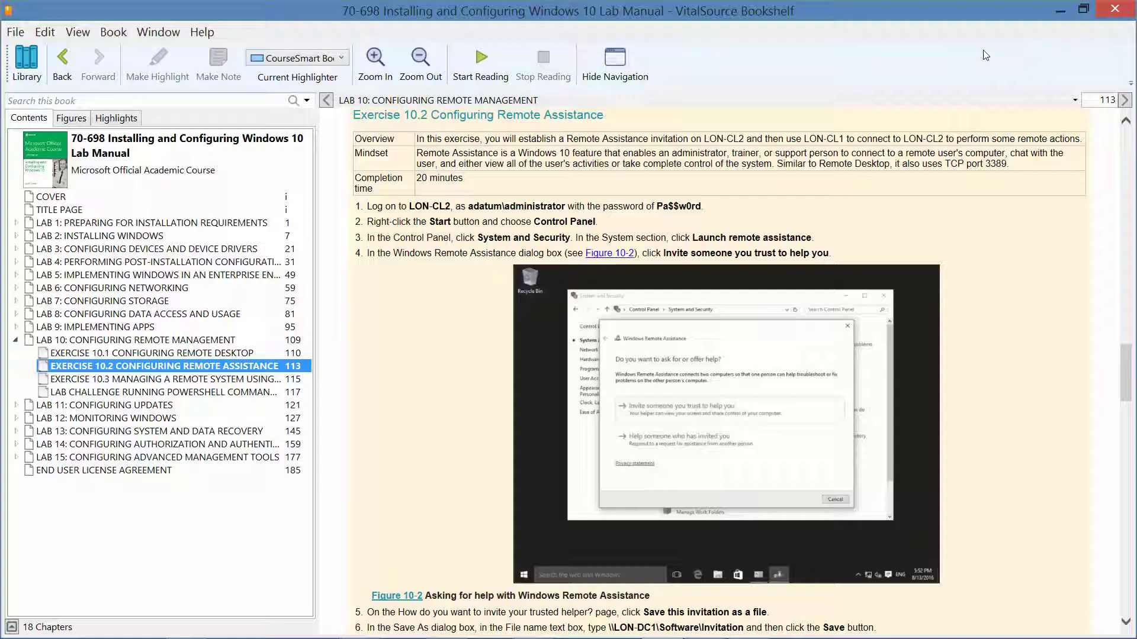
pyautogui.click(1054, 14)
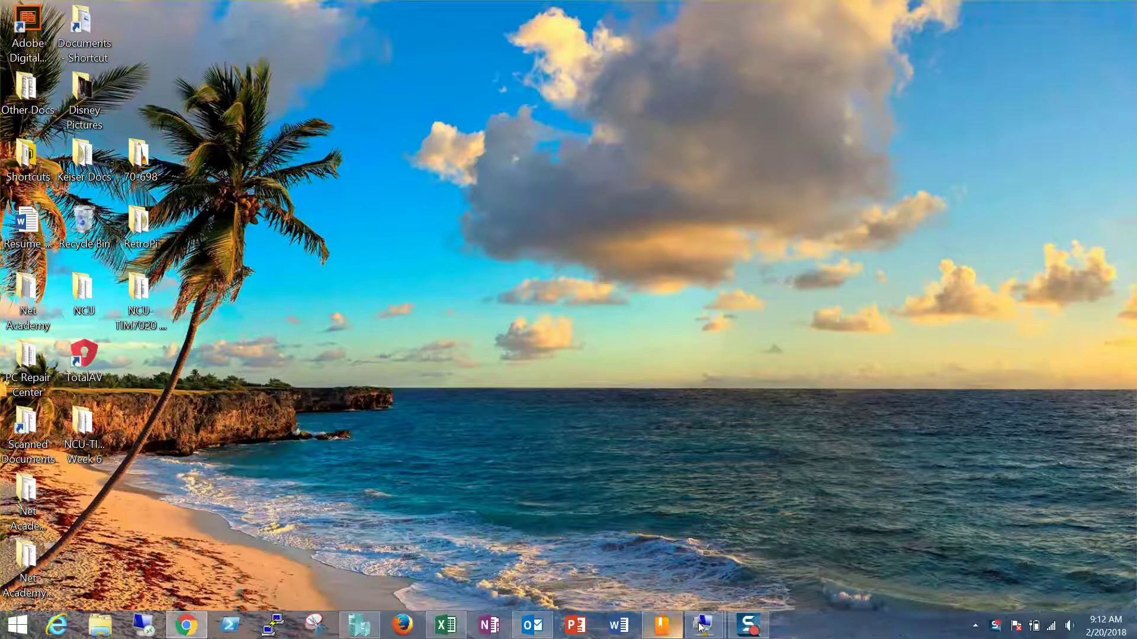
# Switch to the LON-CL2 virtual machine window from the Hyper-V taskbar thumbnail.
pyautogui.moveTo(704, 624)
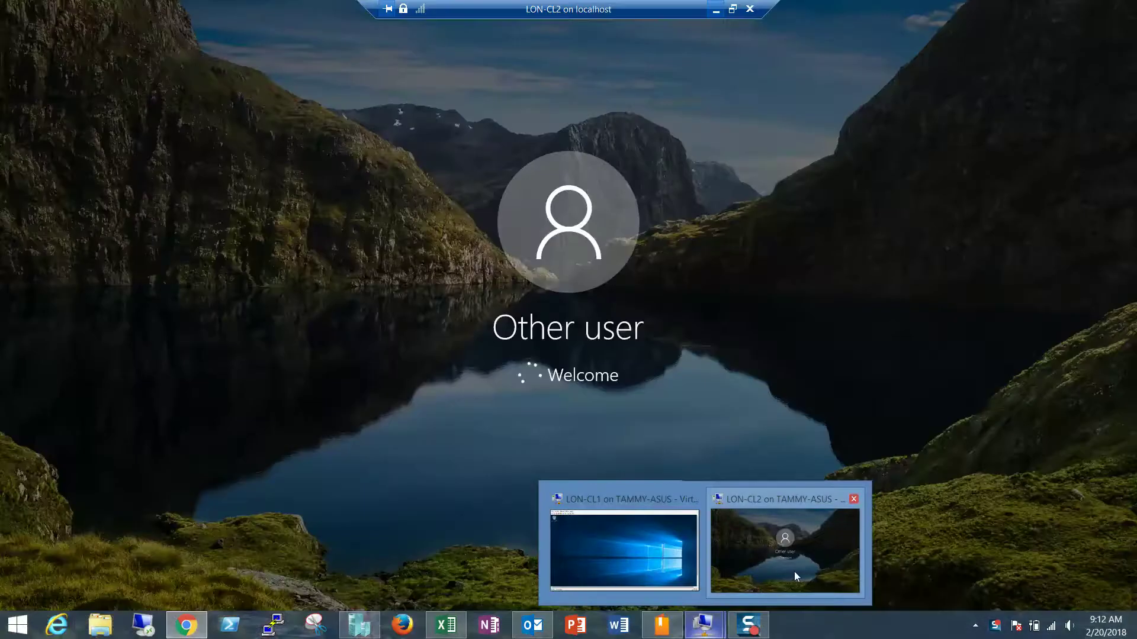
pyautogui.click(794, 571)
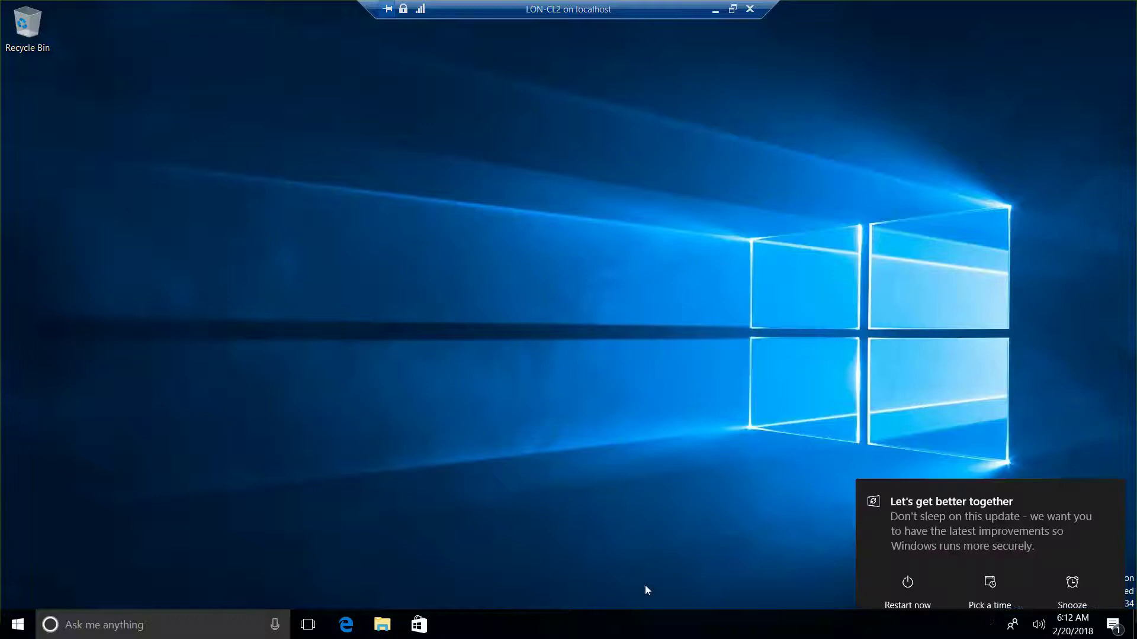
# Search for 'control panel' from the Win+X Search option to open Control Panel on LON-CL2.
pyautogui.press('super+x')
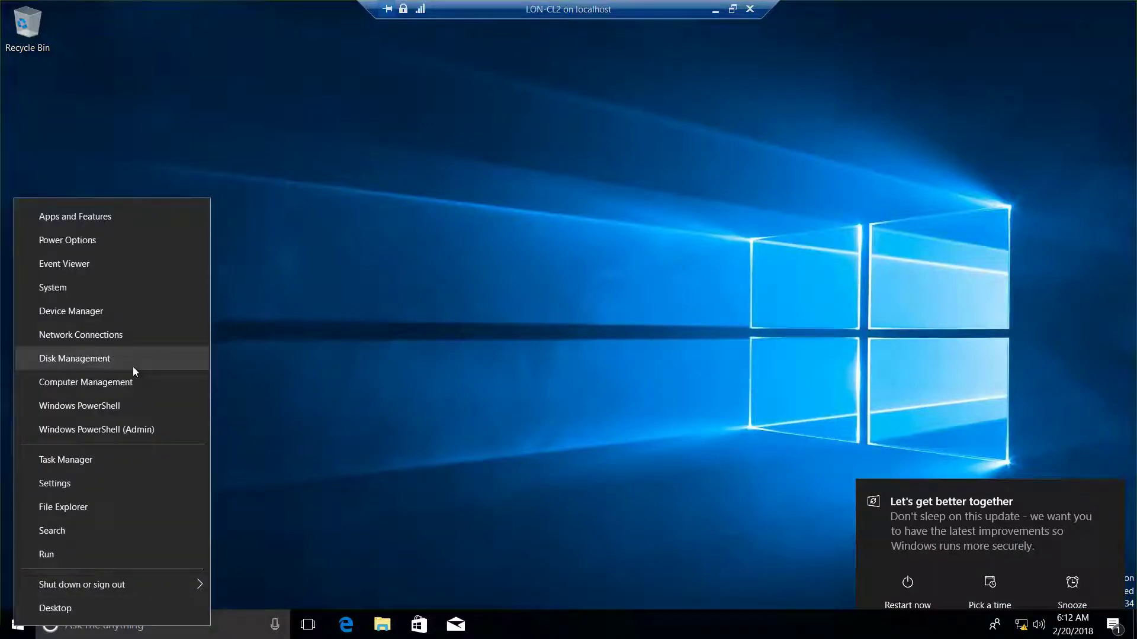
pyautogui.click(77, 534)
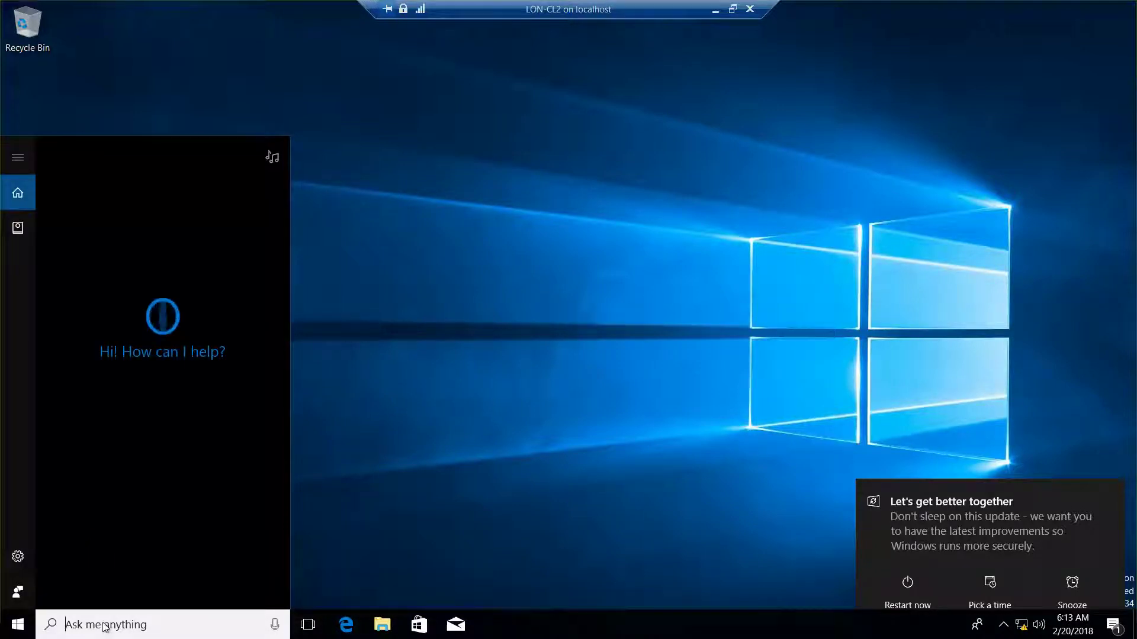
pyautogui.write('con')
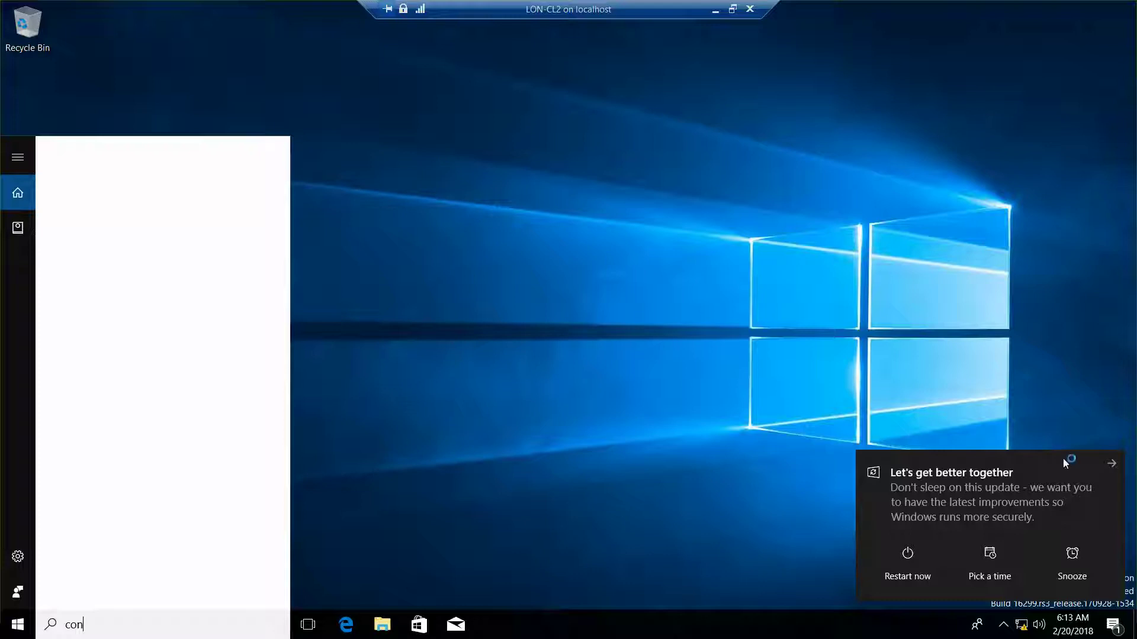
pyautogui.write('trol p')
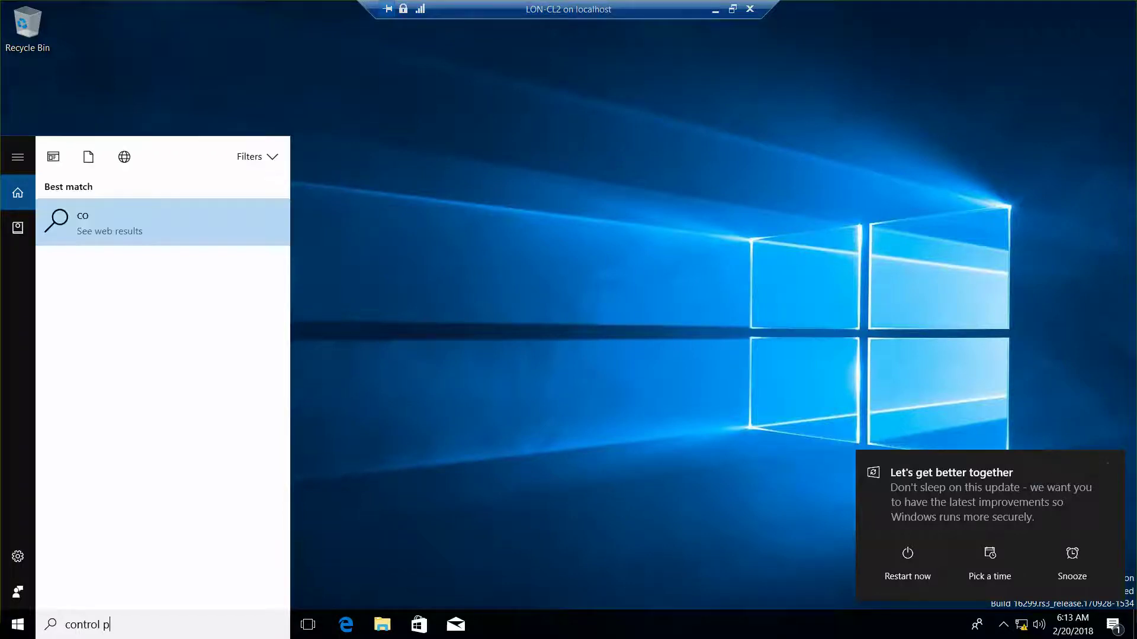
pyautogui.write('anel')
pyautogui.write('c')
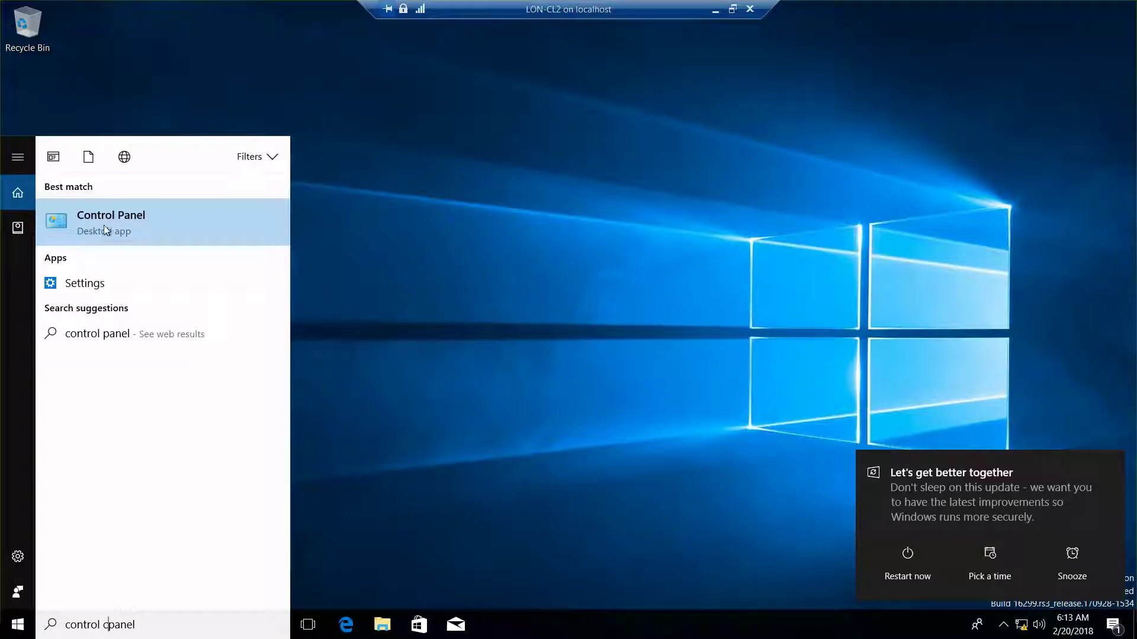
pyautogui.write('t')
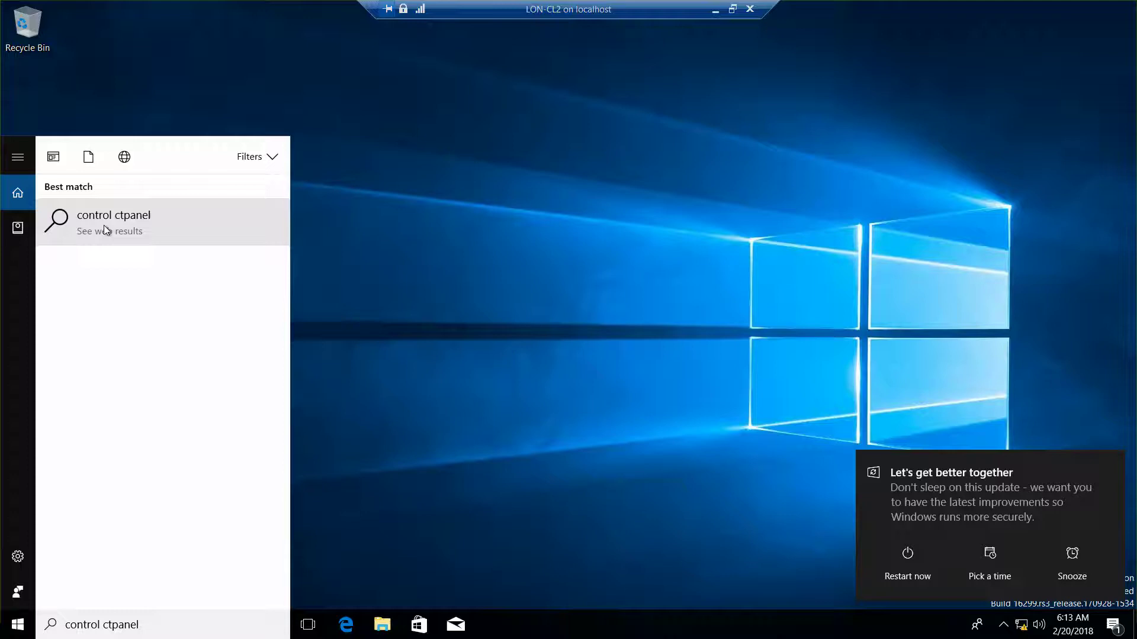
pyautogui.press('Escape')
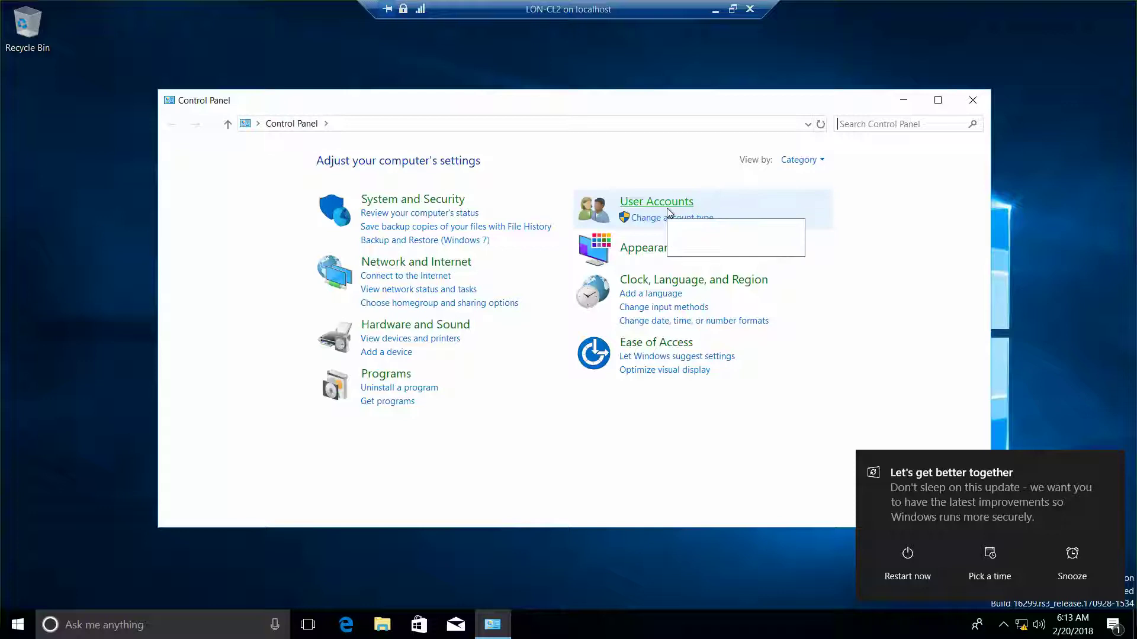
# Go to System and Security, snooze the update notification, and launch Remote Assistance.
pyautogui.click(416, 204)
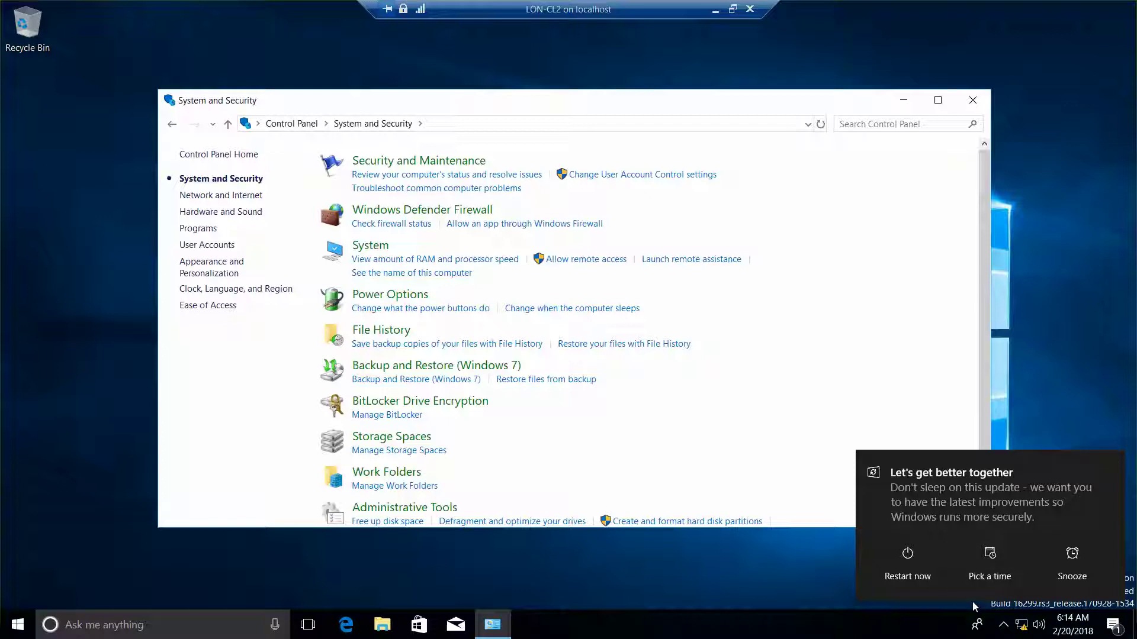
pyautogui.click(1061, 560)
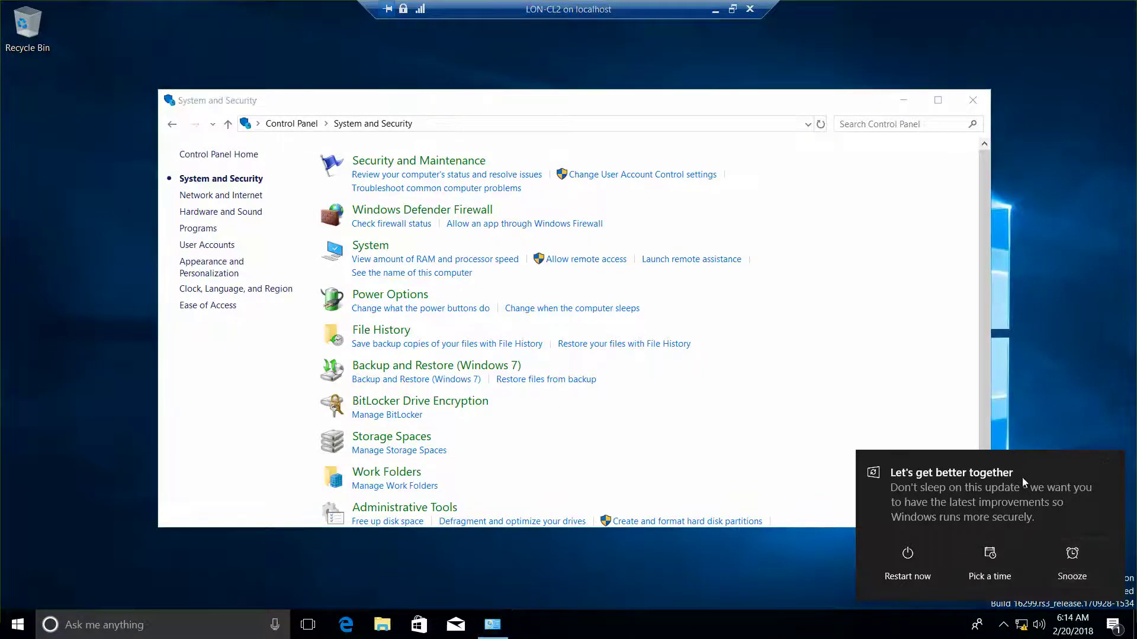
pyautogui.click(1048, 562)
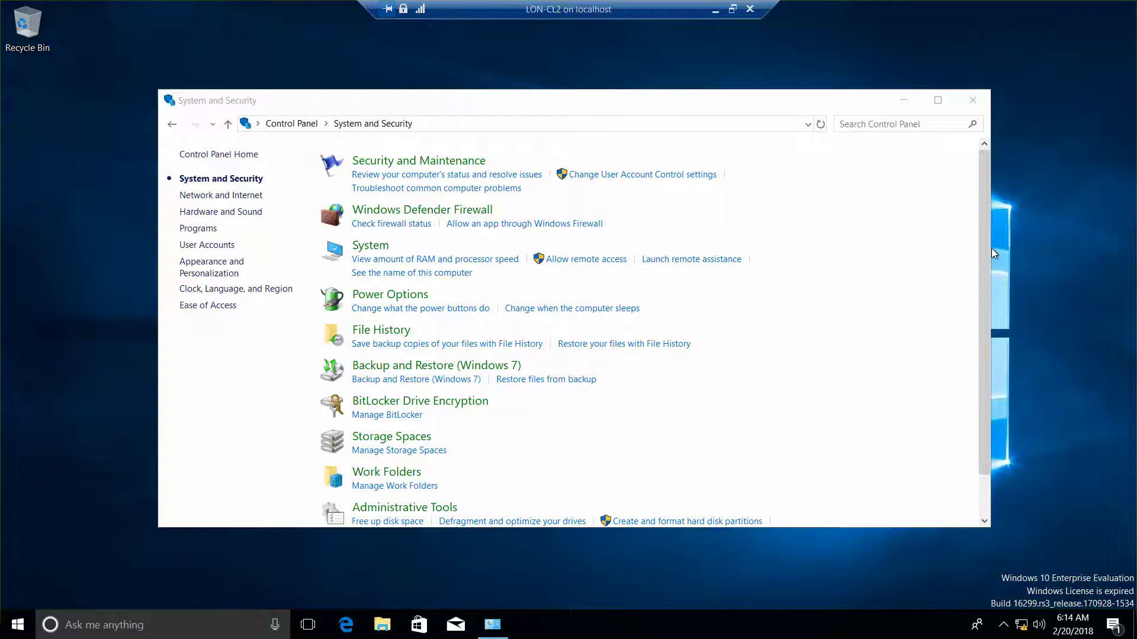
pyautogui.moveTo(984, 246); pyautogui.dragTo(984, 202)
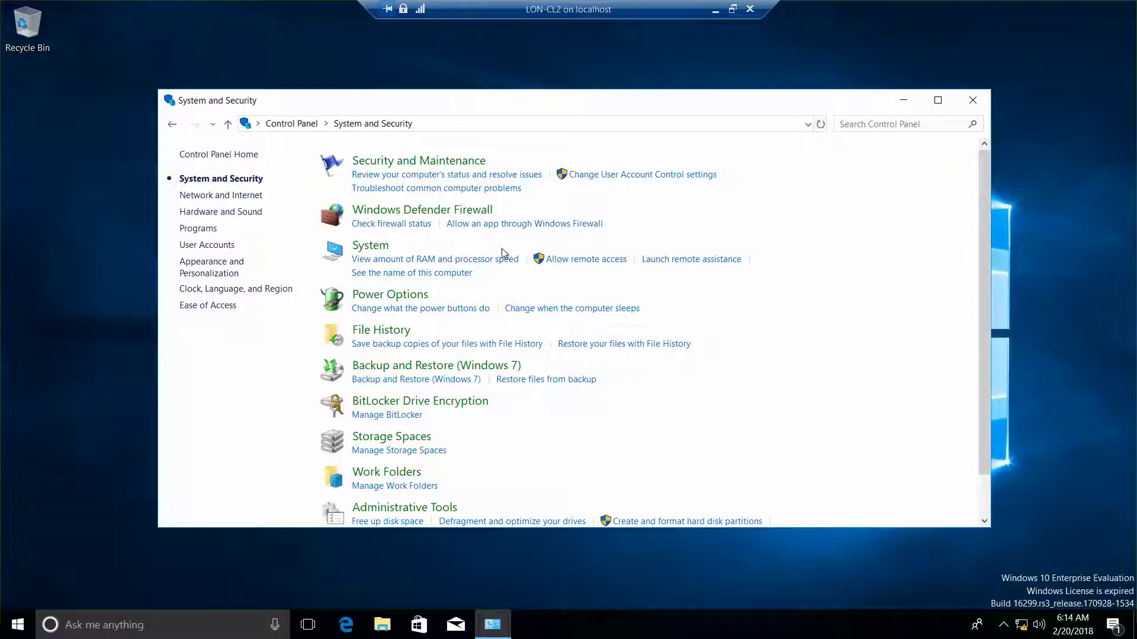
pyautogui.click(674, 261)
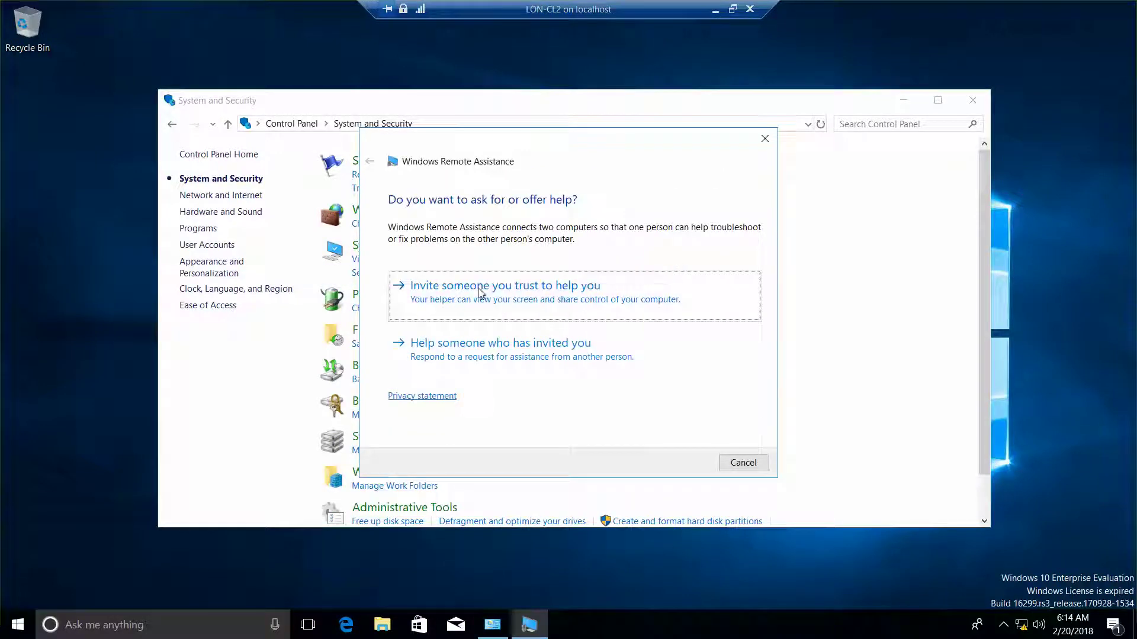
# Choose Invite someone you trust to help you, then run Repair on the invitation problem.
pyautogui.click(531, 299)
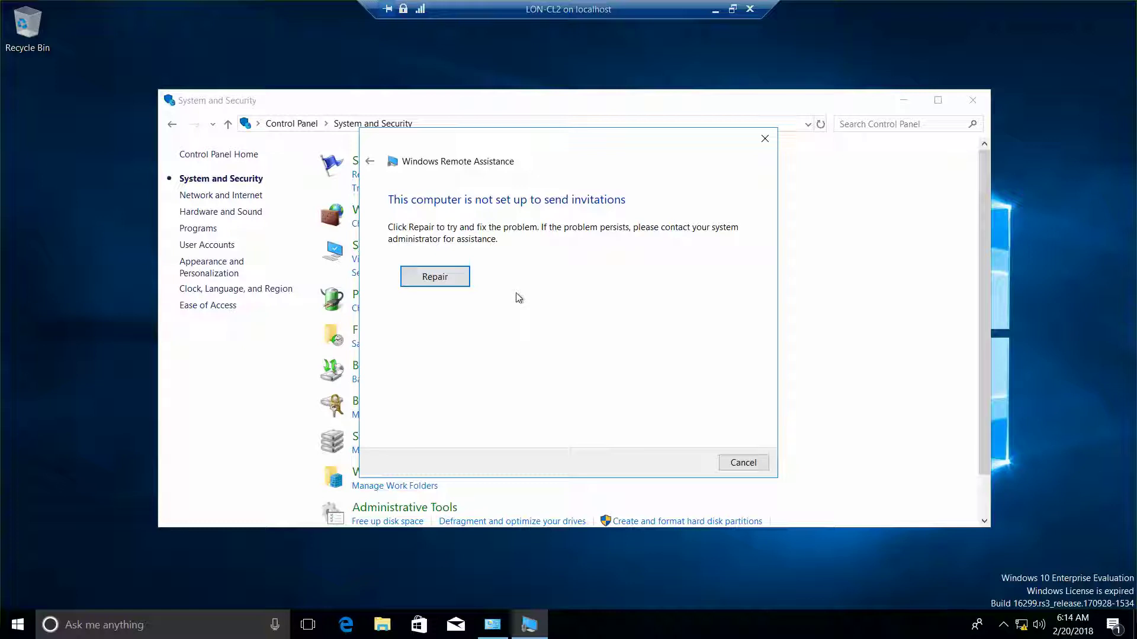
pyautogui.click(453, 276)
# Let Network Diagnostics fix the firewall blocking Remote Assistance, then close the troubleshooter.
pyautogui.click(452, 274)
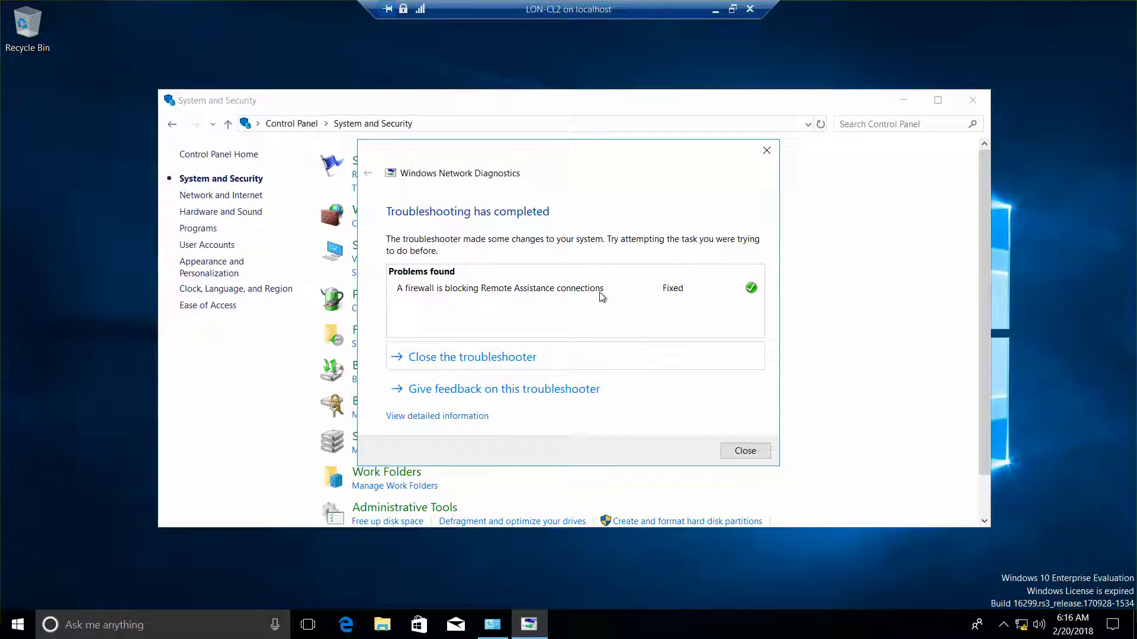
pyautogui.click(472, 360)
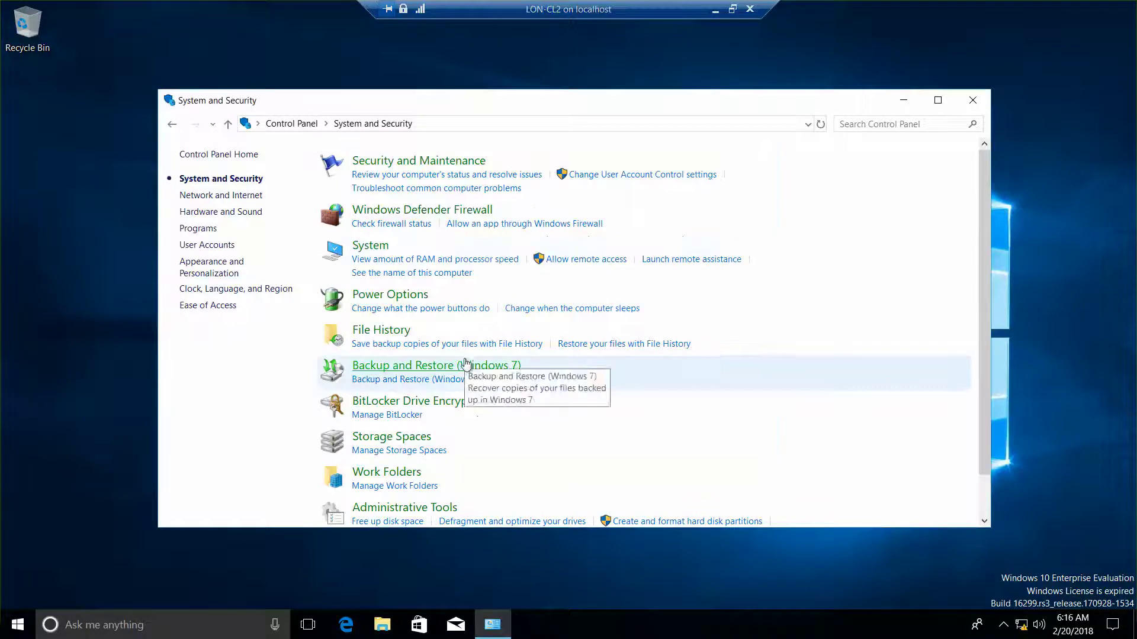
# Relaunch Remote Assistance, invite a trusted helper, and choose to save the invitation as a file.
pyautogui.click(666, 260)
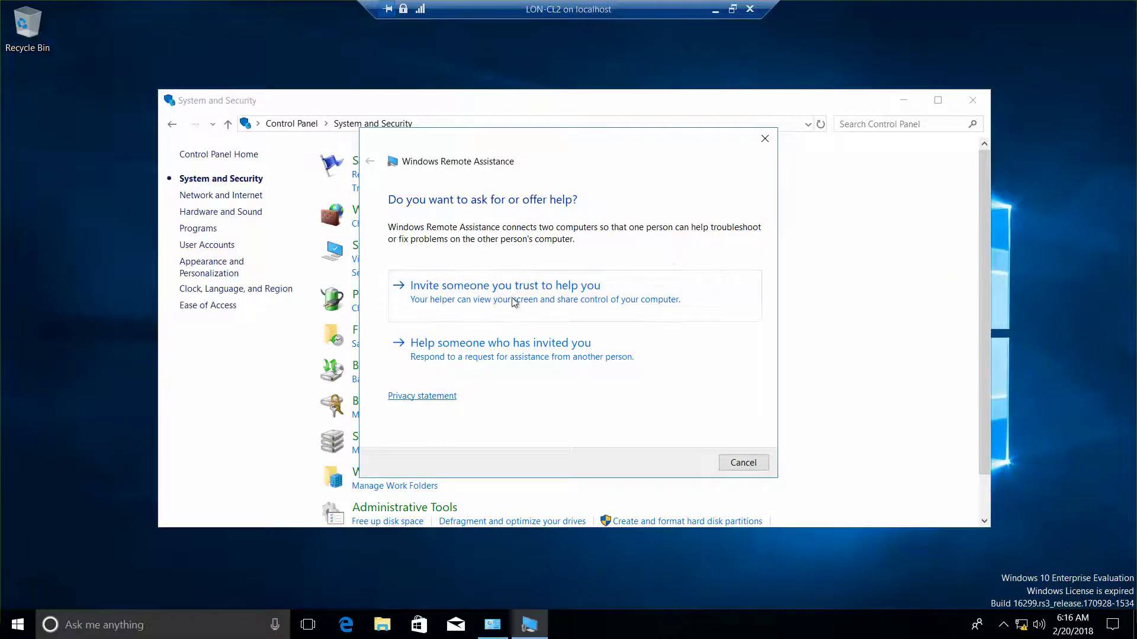
pyautogui.click(513, 302)
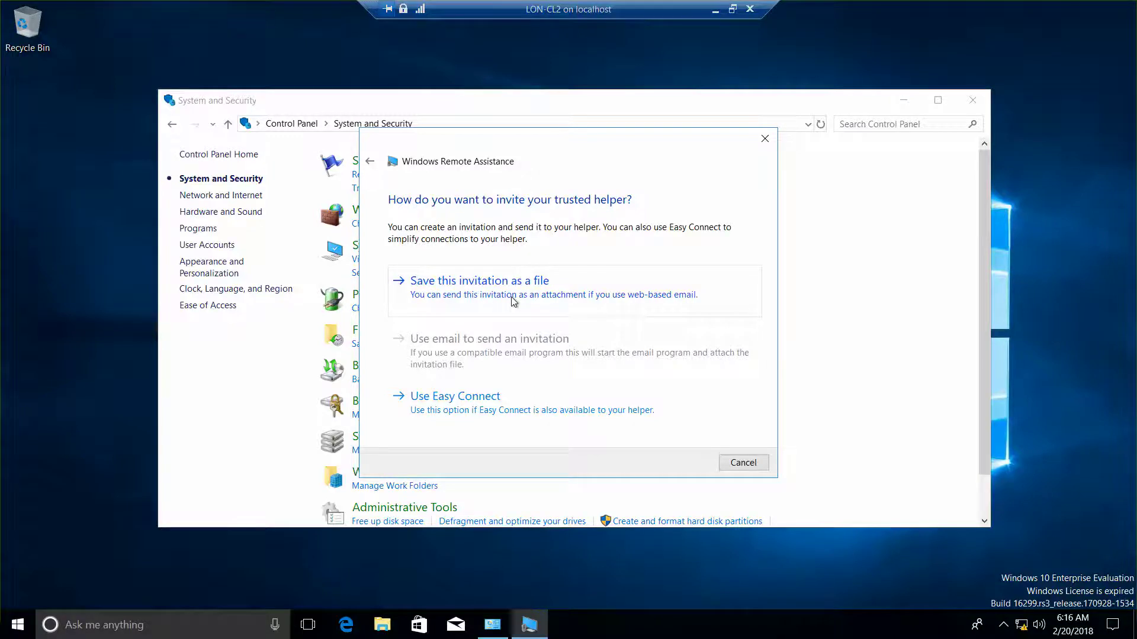
pyautogui.click(514, 301)
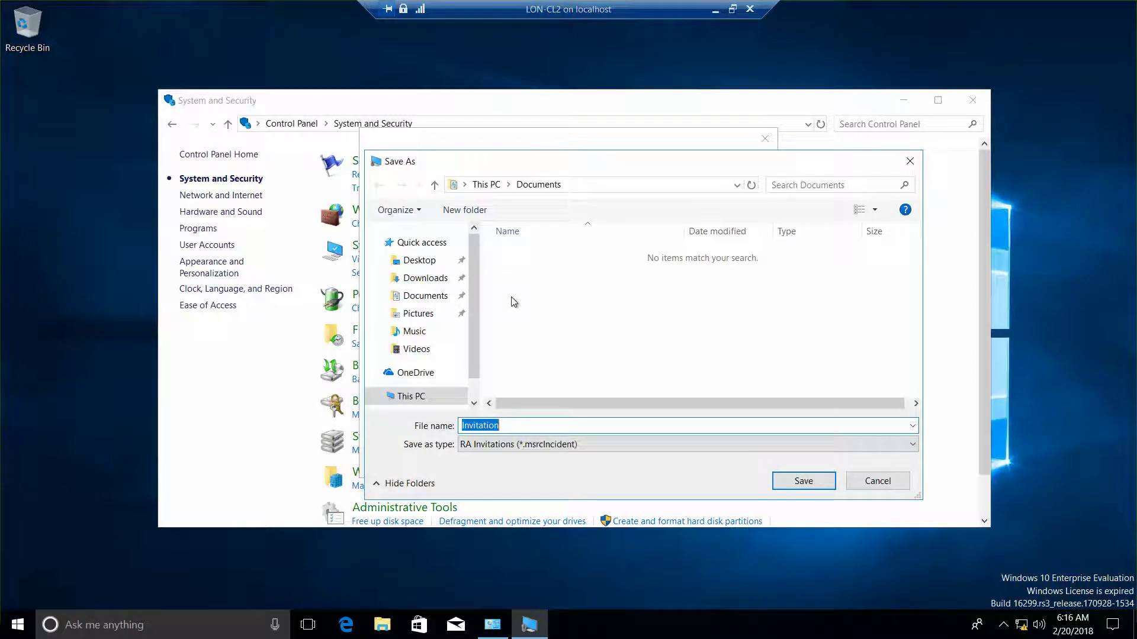
# Try saving Invitation to \\LON-DC1\Software via Network and dismiss the can't-save-here warning.
pyautogui.scroll(-1, 478, 346)
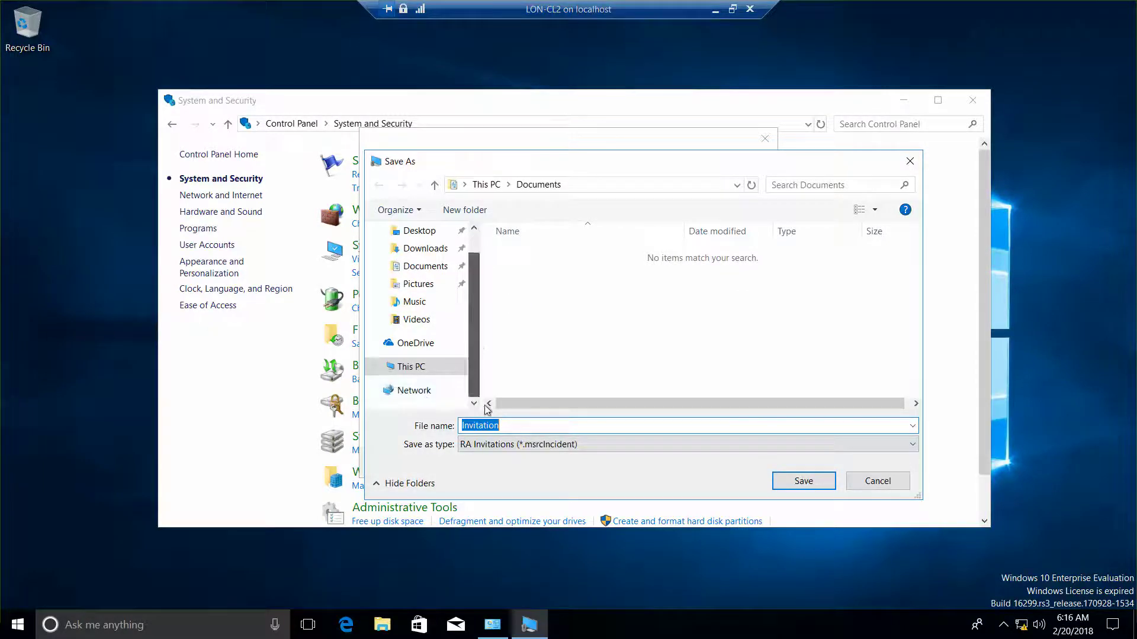
pyautogui.click(409, 392)
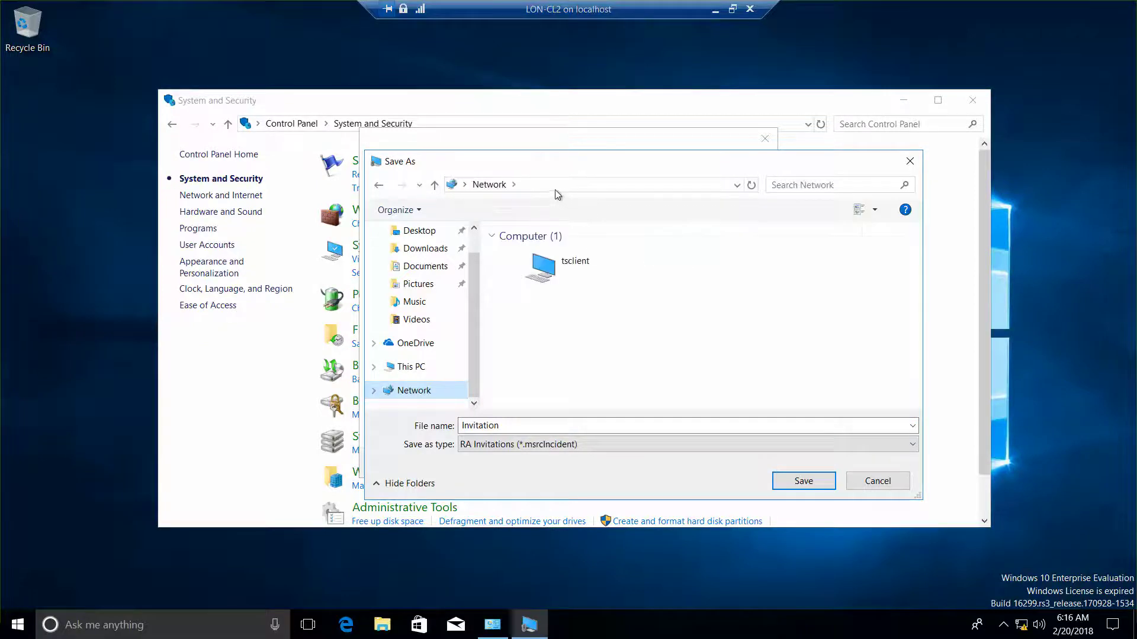
pyautogui.click(556, 185)
pyautogui.write('\\\\')
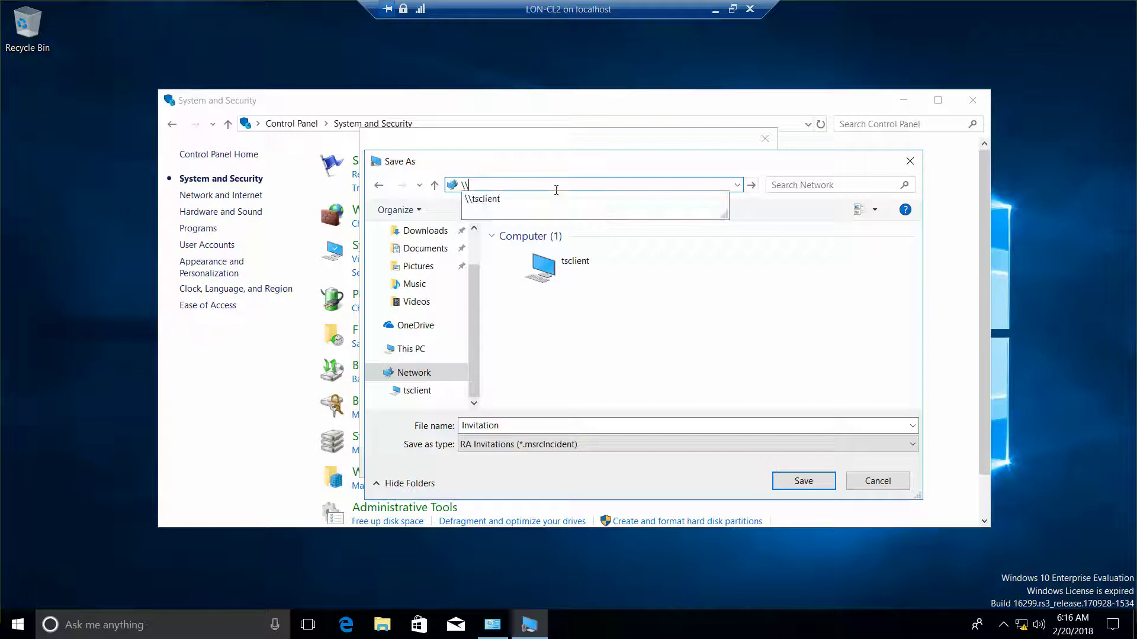
pyautogui.write('LON')
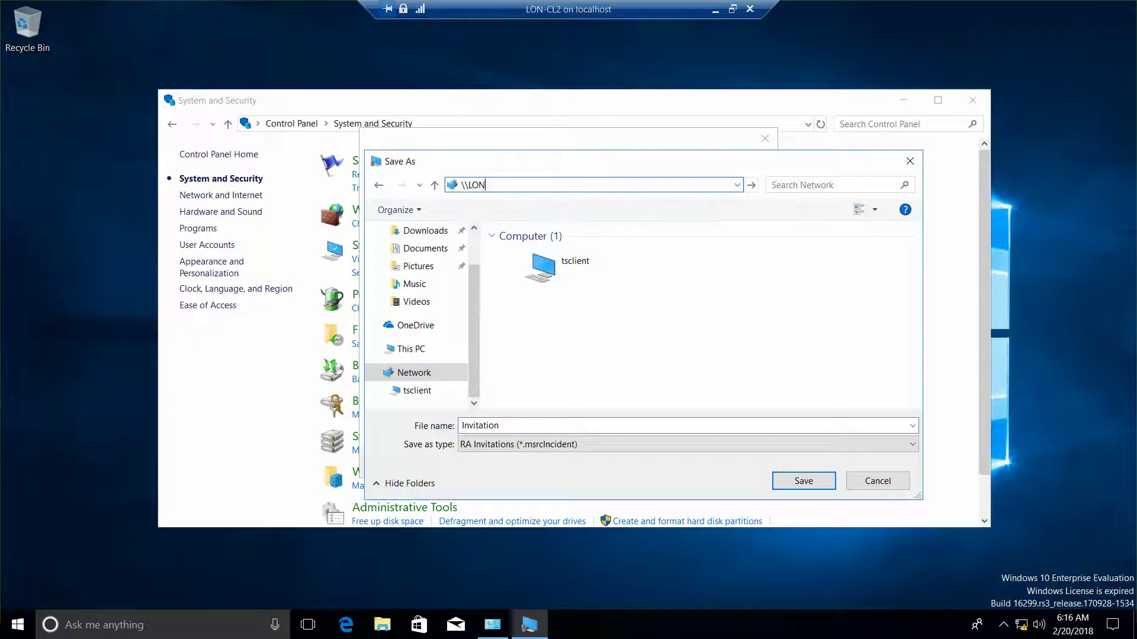
pyautogui.write('-CL')
pyautogui.write('1')
pyautogui.press('BackSpace')
pyautogui.press('BackSpace')
pyautogui.write('DC1\\')
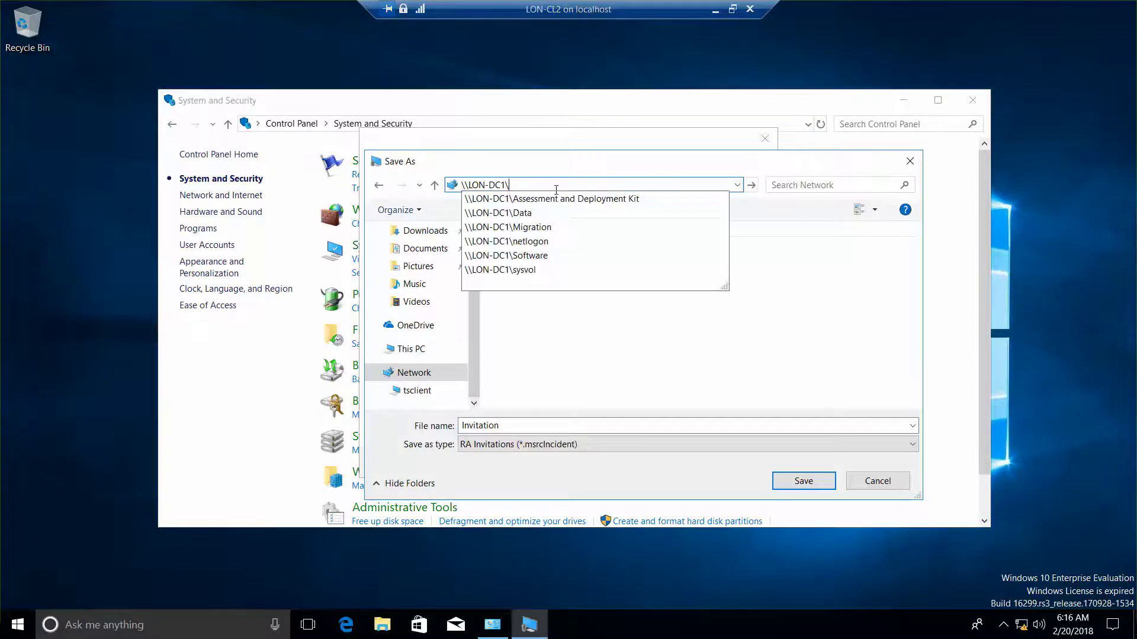
pyautogui.write('Software')
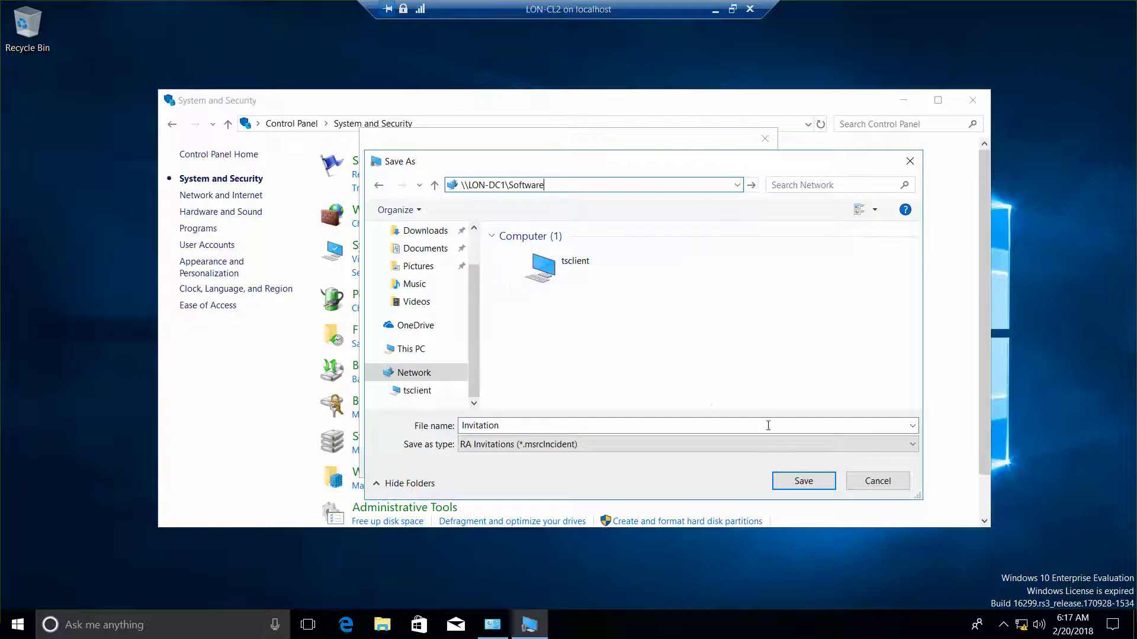
pyautogui.click(793, 485)
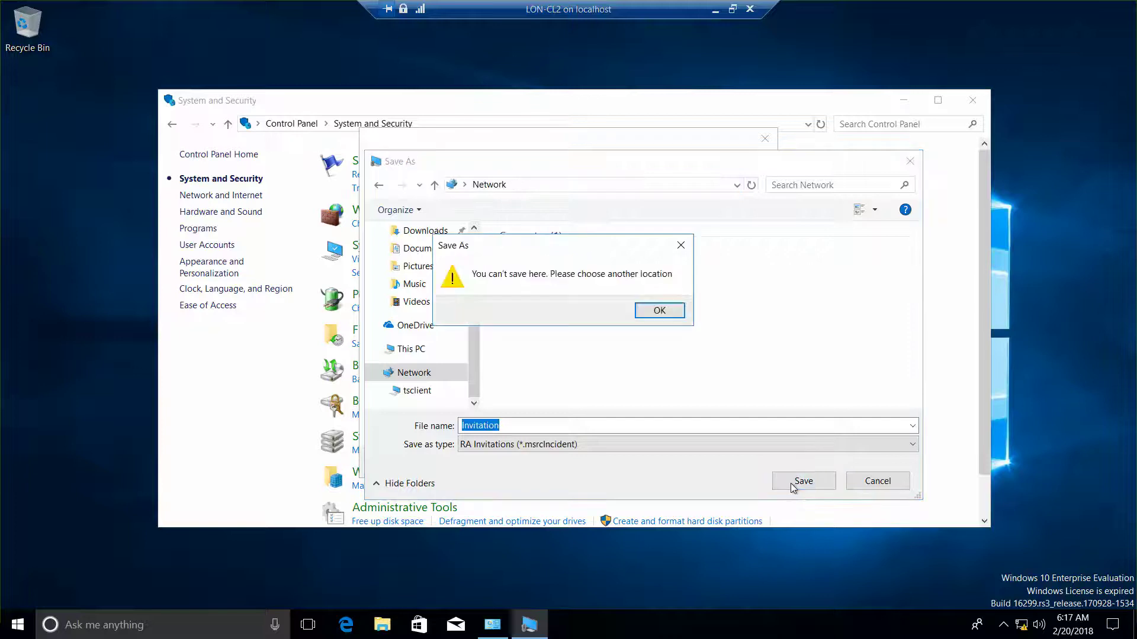
pyautogui.click(666, 311)
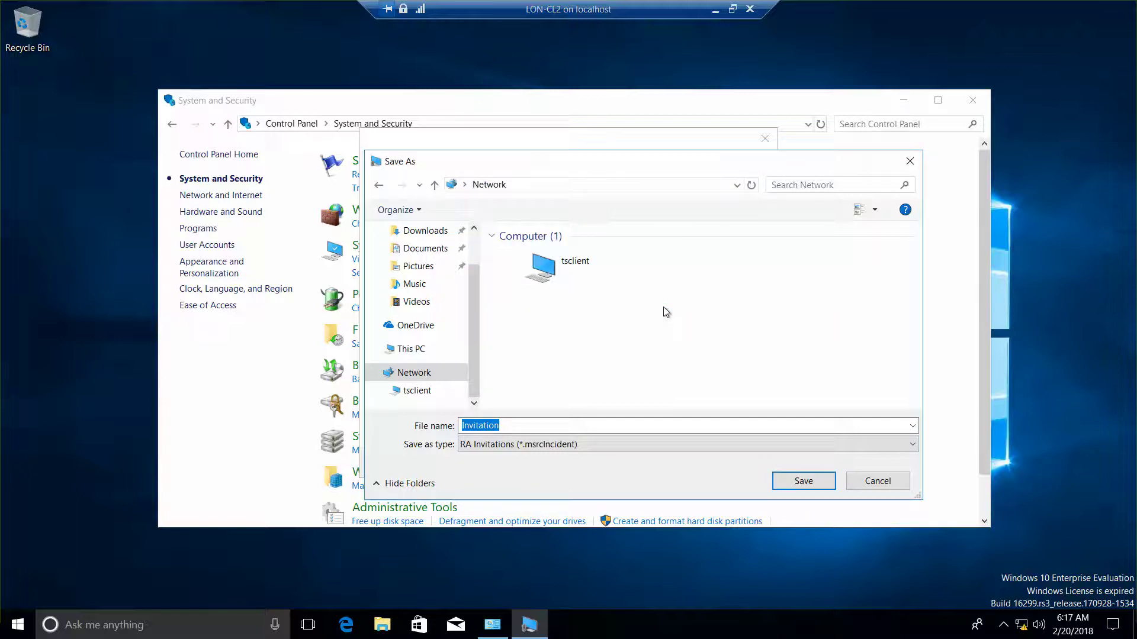
# Start retyping a server path, then open a new File Explorer window from the taskbar.
pyautogui.click(521, 185)
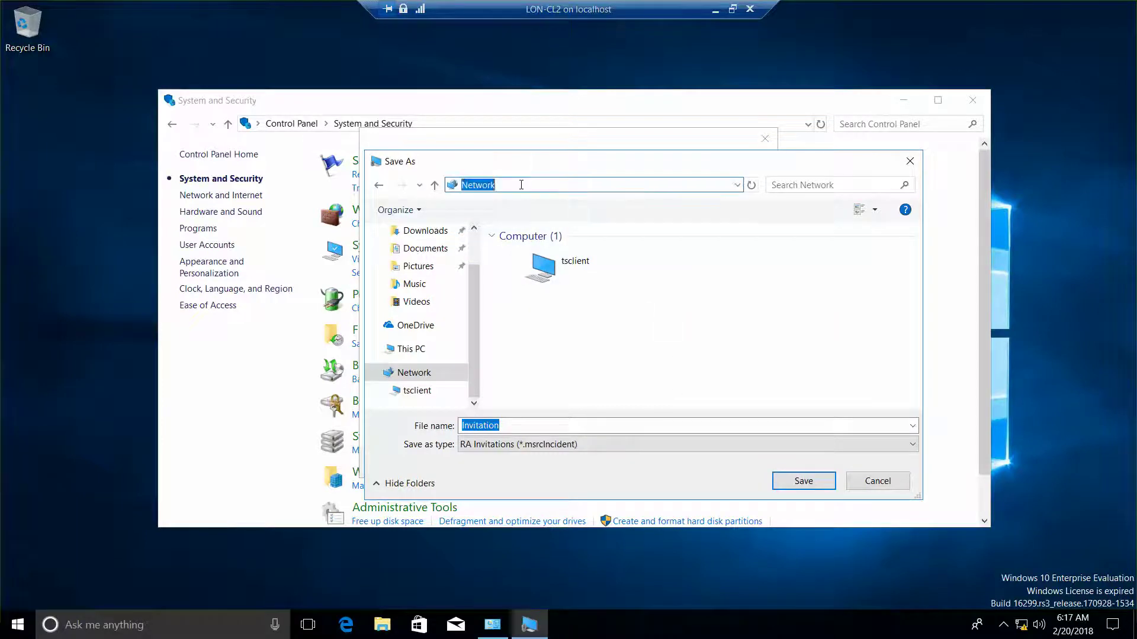
pyautogui.write('\\\\lon')
pyautogui.press('BackSpace')
pyautogui.press('BackSpace')
pyautogui.press('BackSpace')
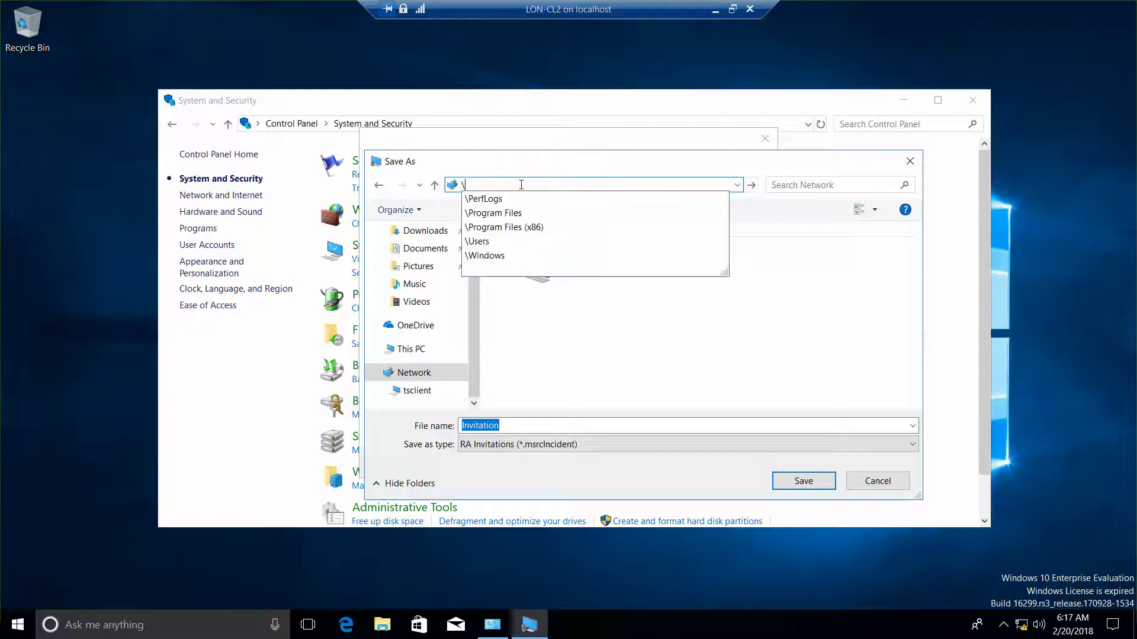
pyautogui.click(383, 625)
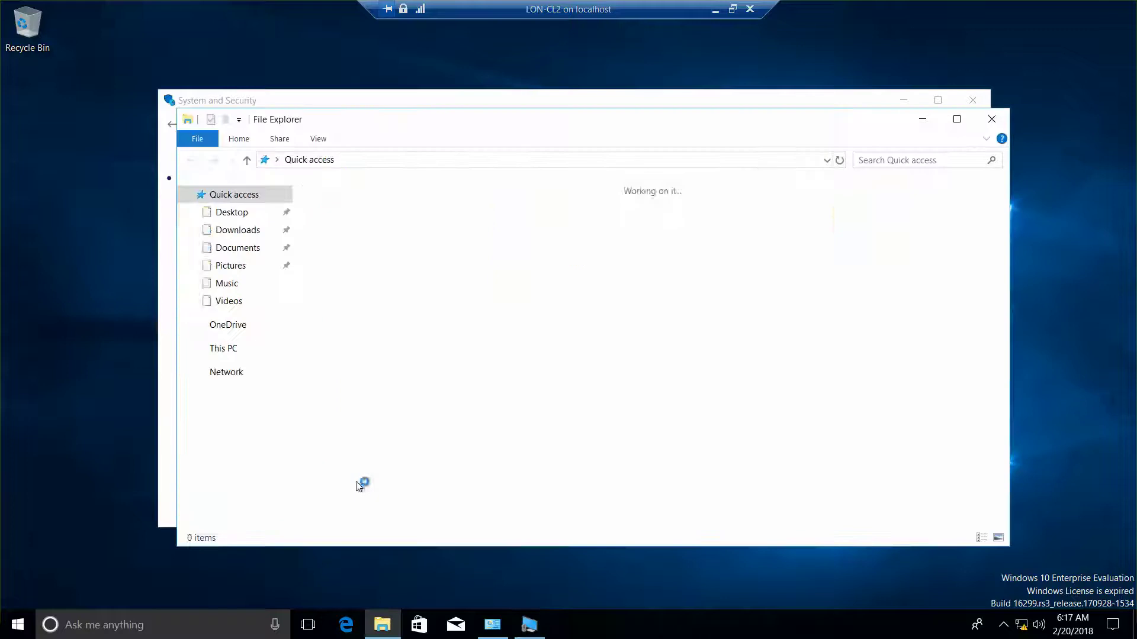
# Browse File Explorer to \\lon-dc1 and shrink its window to uncover the Save As dialog.
pyautogui.click(370, 160)
pyautogui.write('\\\\')
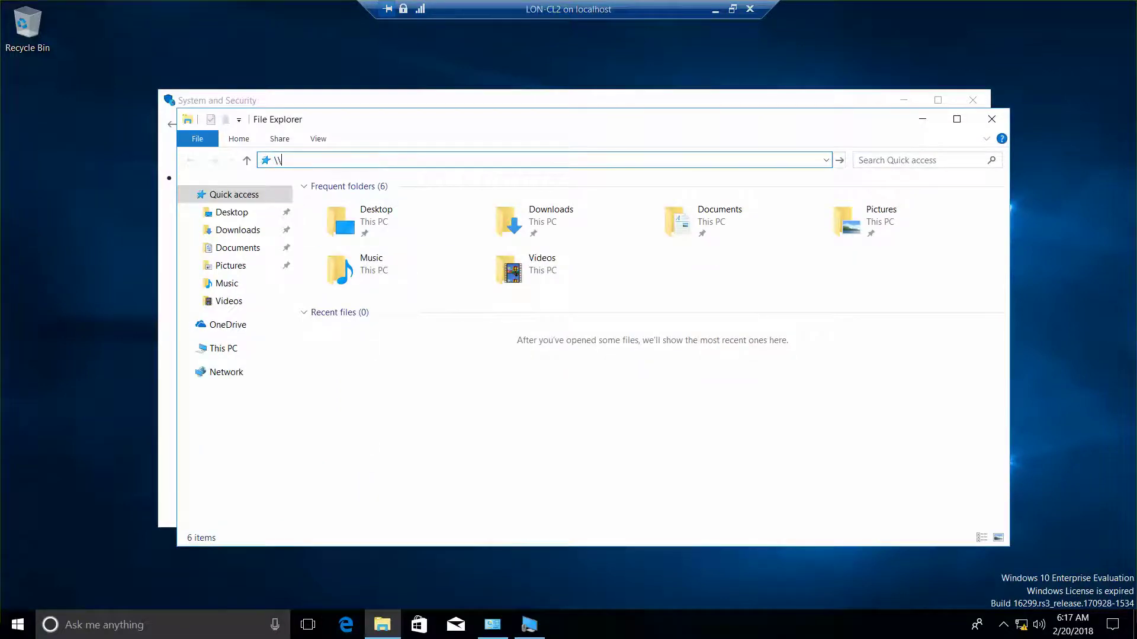
pyautogui.write('lon-dc1')
pyautogui.press('Return')
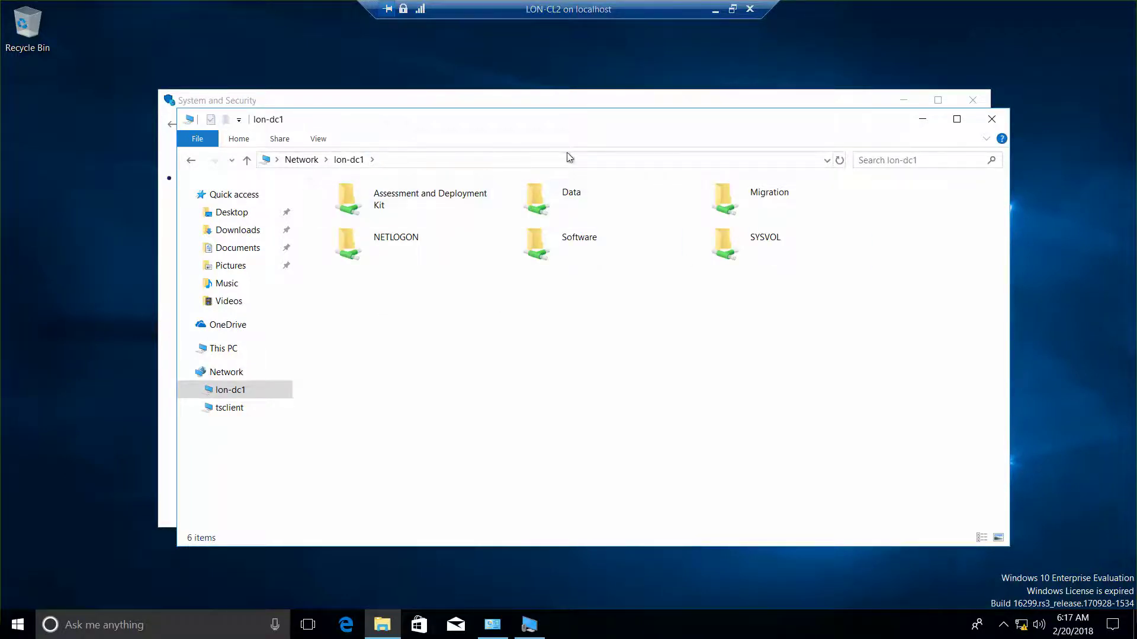
pyautogui.moveTo(577, 121); pyautogui.dragTo(1, 82)
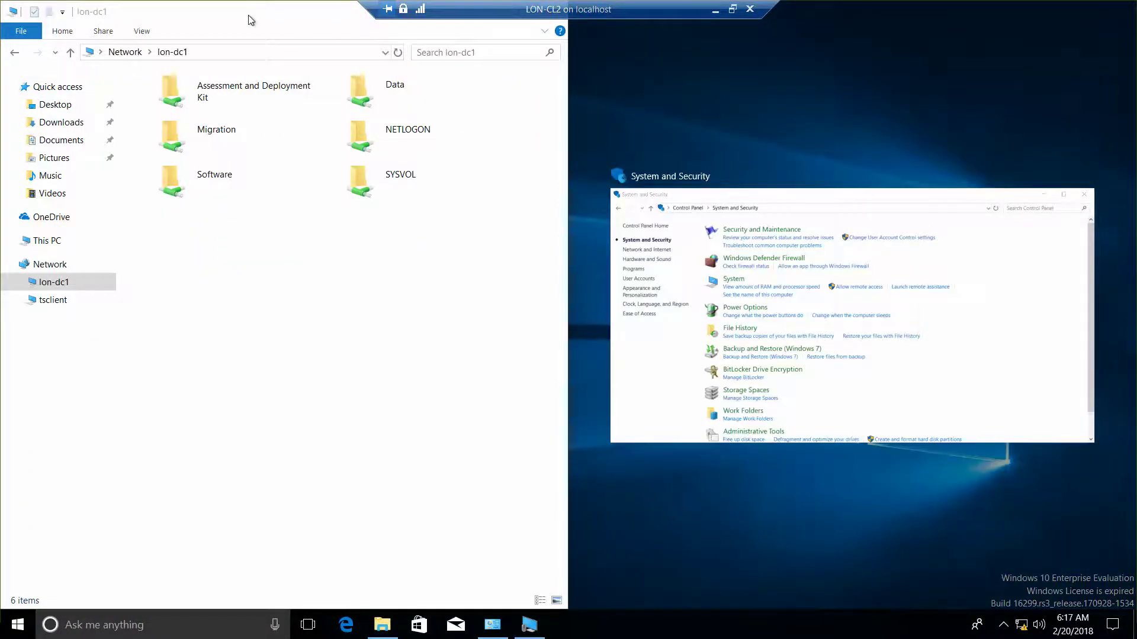
pyautogui.moveTo(249, 20); pyautogui.dragTo(273, 162)
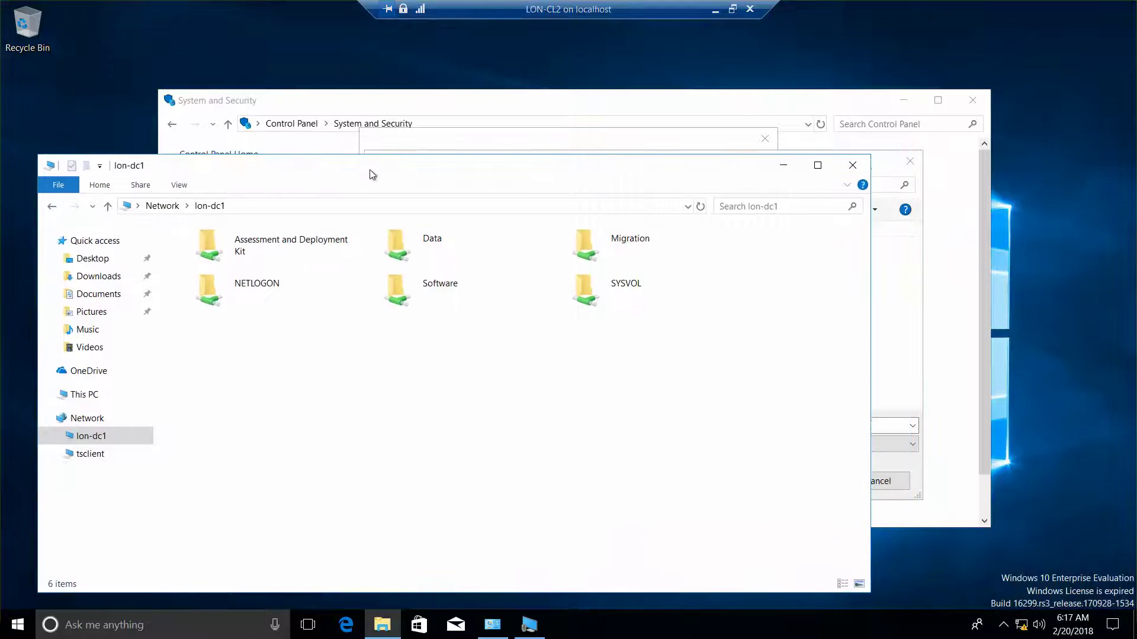
pyautogui.moveTo(378, 156); pyautogui.dragTo(458, 402)
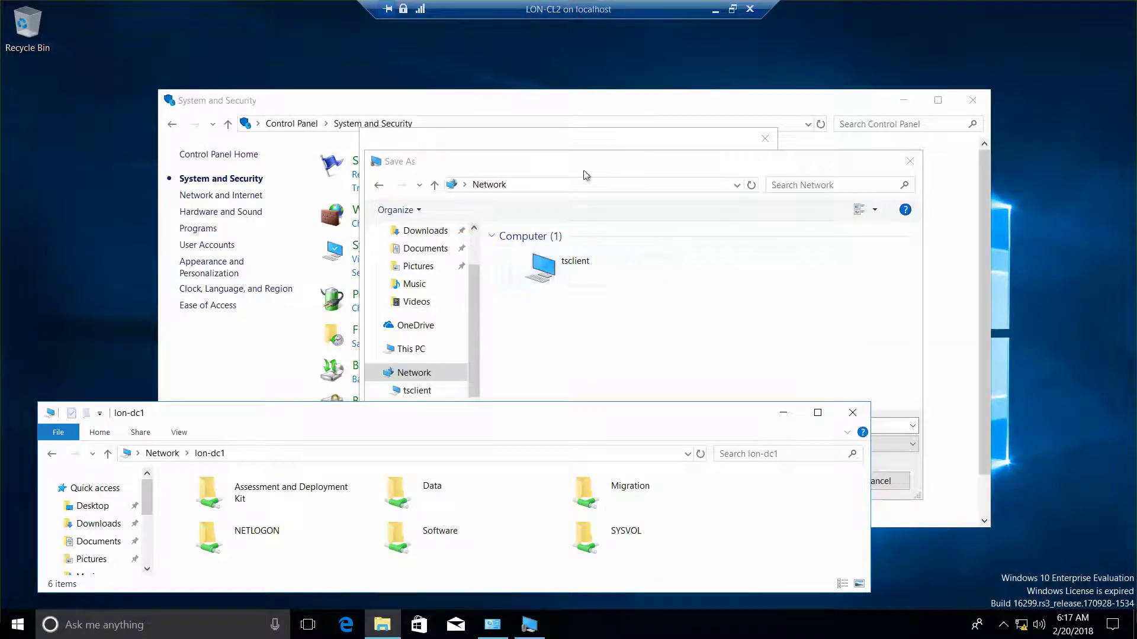
# Move the Save As dialog up and try entering the LON-DC1 software path in its address bar.
pyautogui.moveTo(661, 174); pyautogui.dragTo(560, 43)
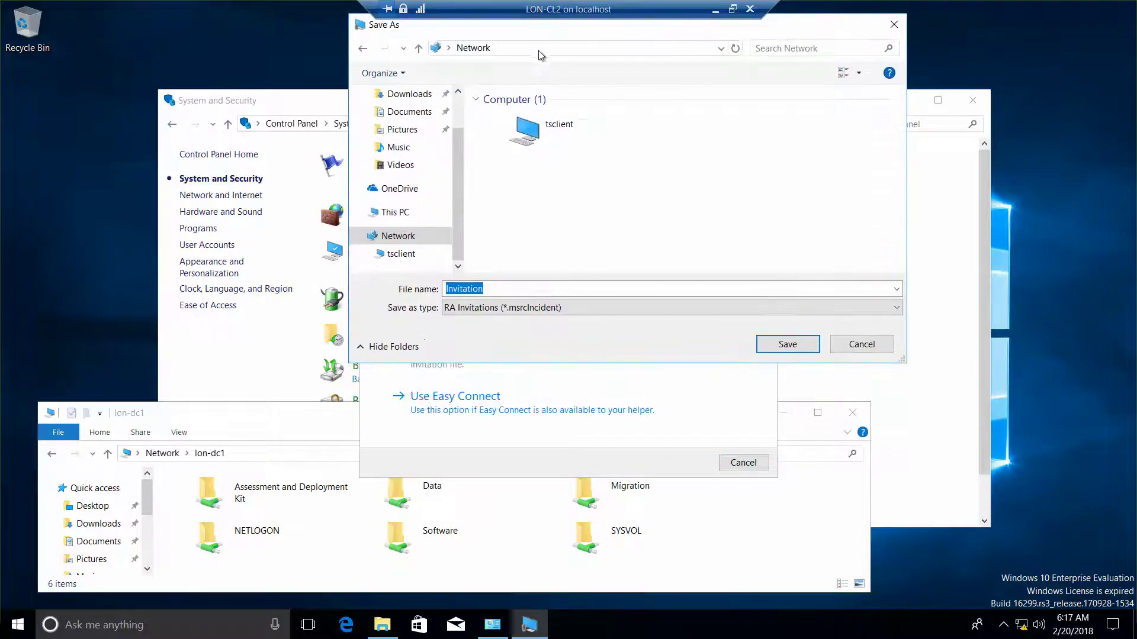
pyautogui.click(539, 50)
pyautogui.write('\\\\')
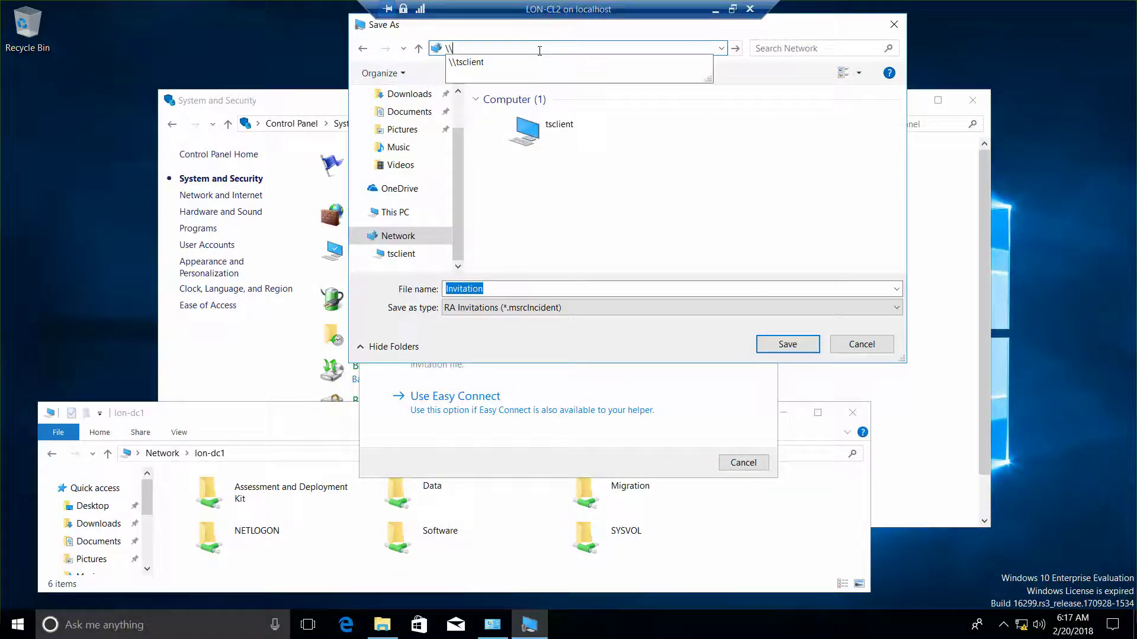
pyautogui.write('LON')
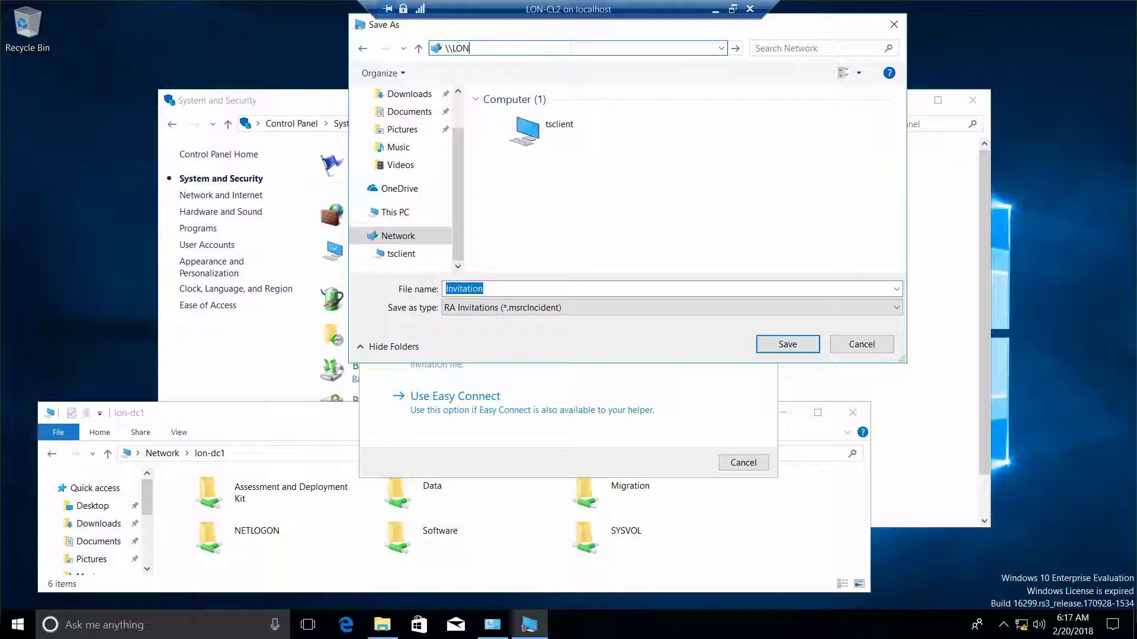
pyautogui.write('-DC1')
pyautogui.write('softw')
pyautogui.write('are')
pyautogui.press('Tab')
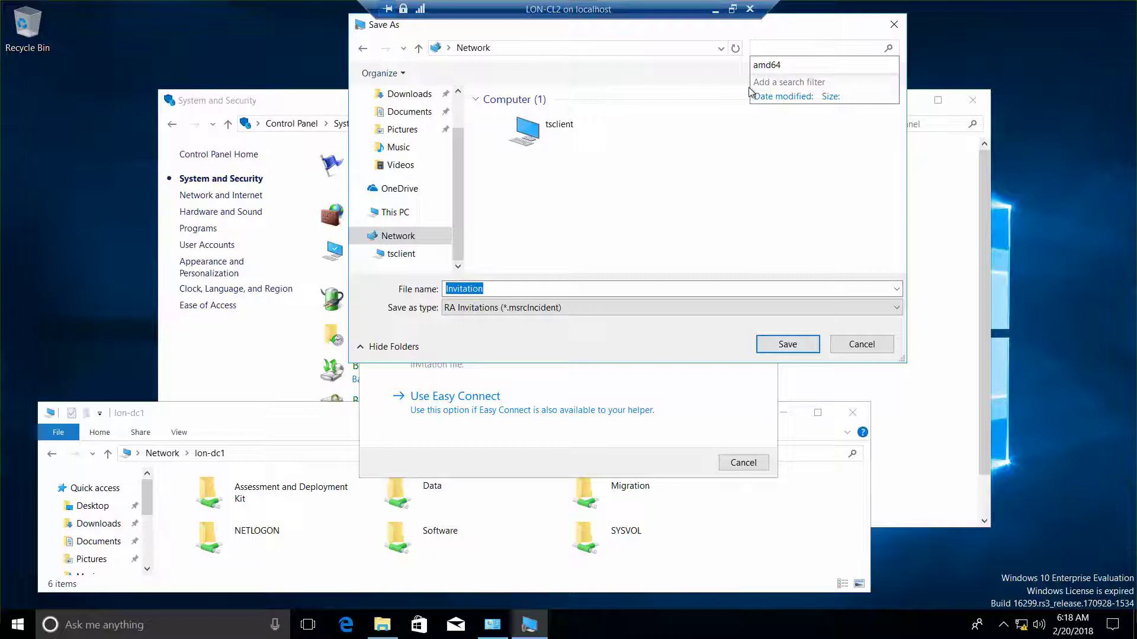
pyautogui.click(747, 164)
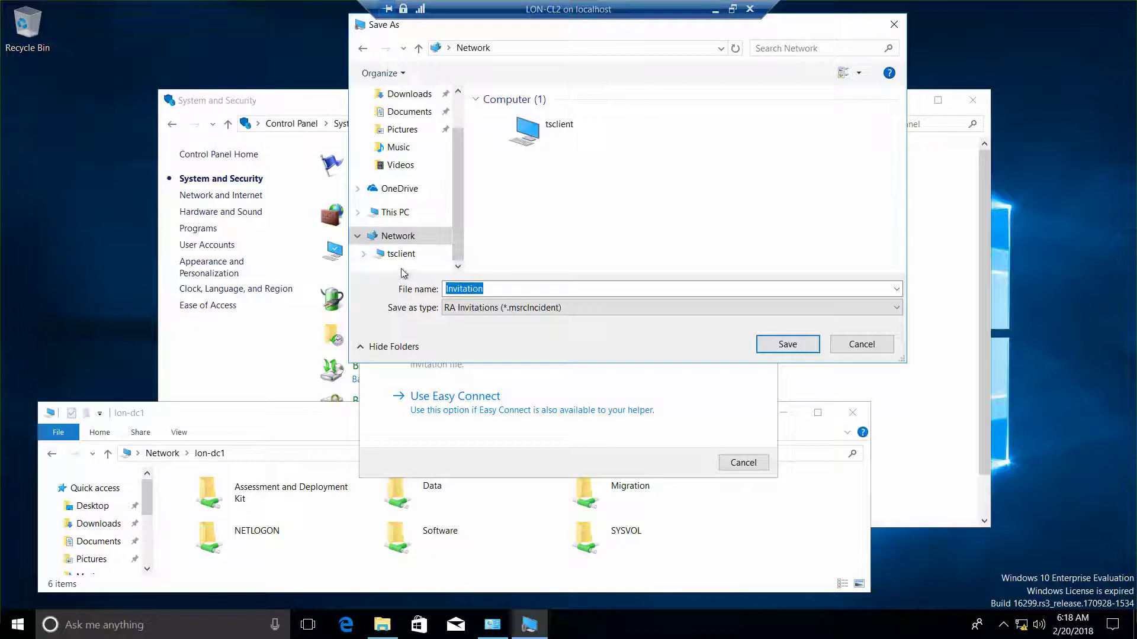
# Go to \\LON-DC1, open the Software share, and save the Invitation file there.
pyautogui.click(506, 50)
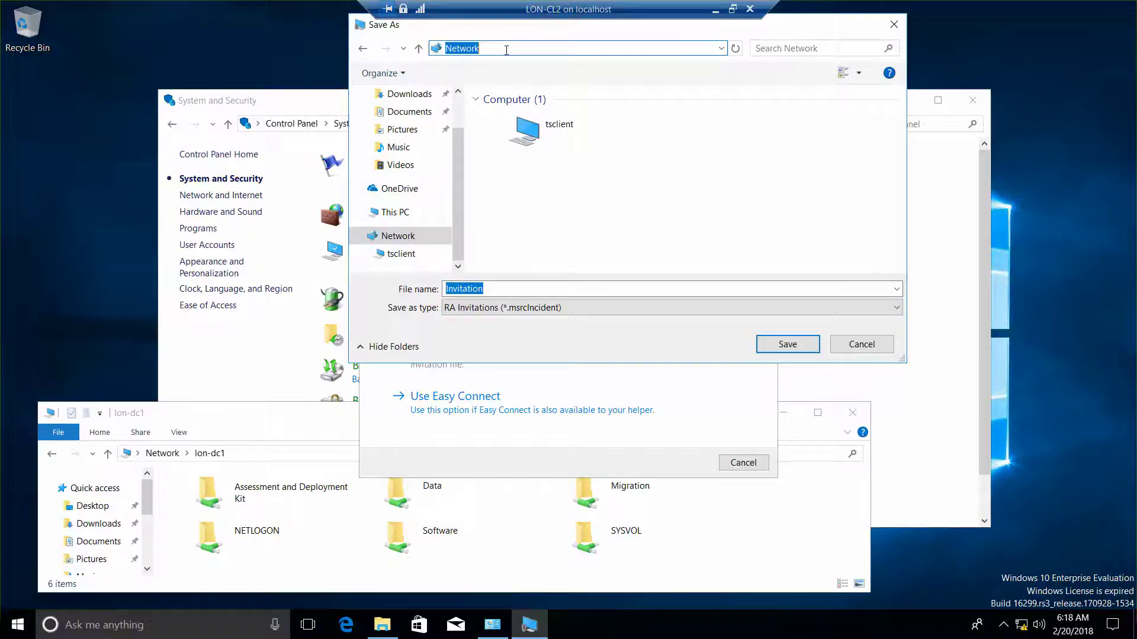
pyautogui.write('\\\\LO')
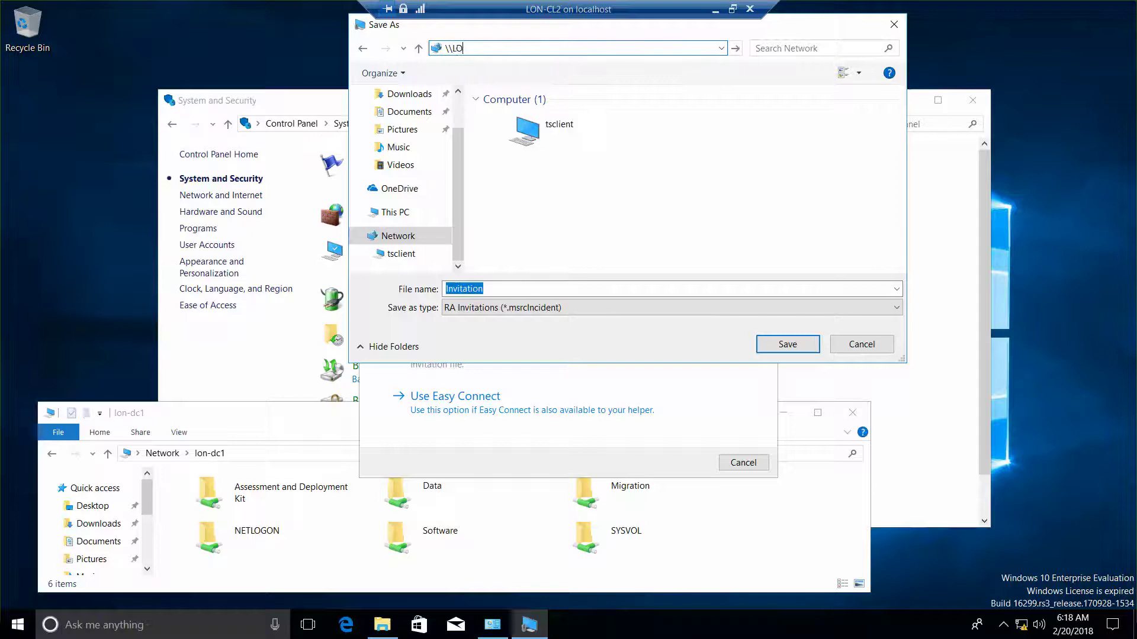
pyautogui.write('N-DC1')
pyautogui.press('Return')
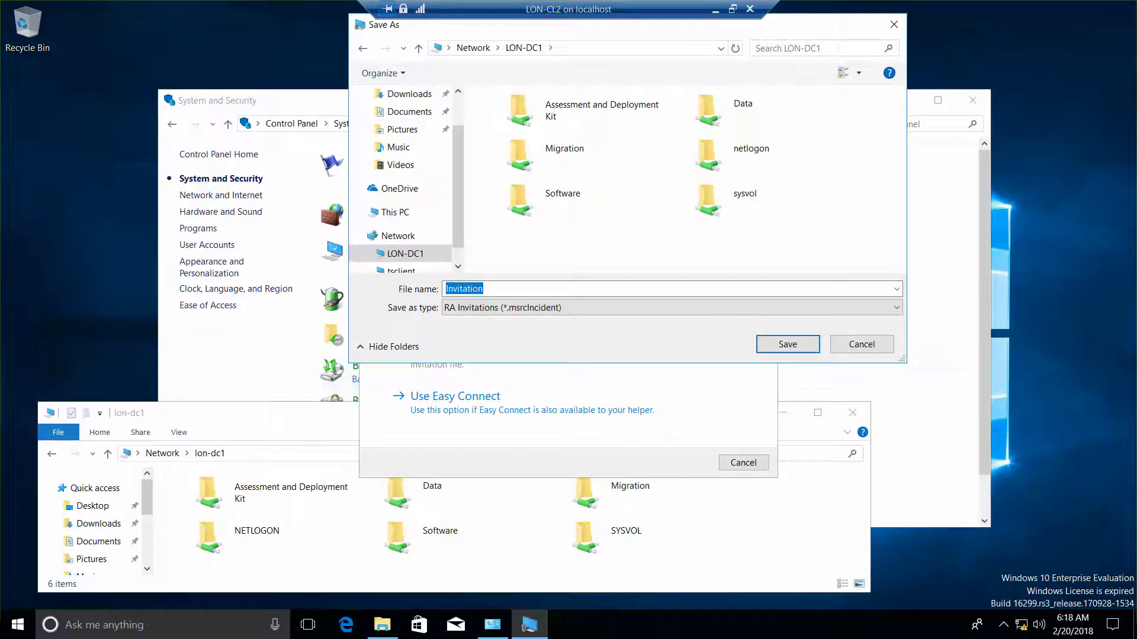
pyautogui.click(559, 202)
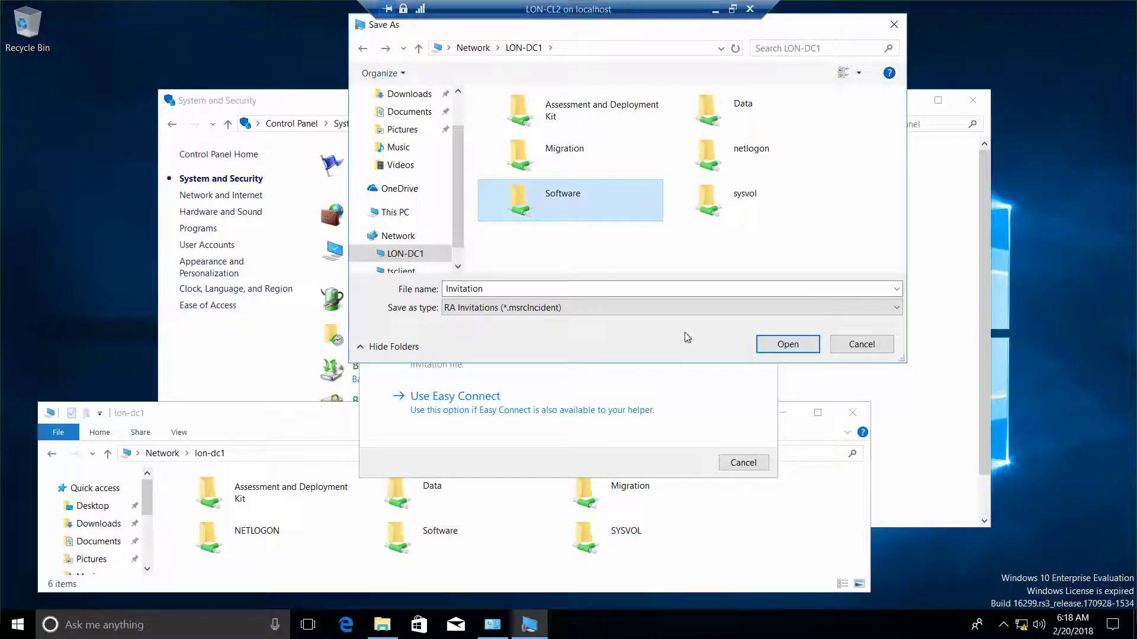
pyautogui.doubleClick(592, 201)
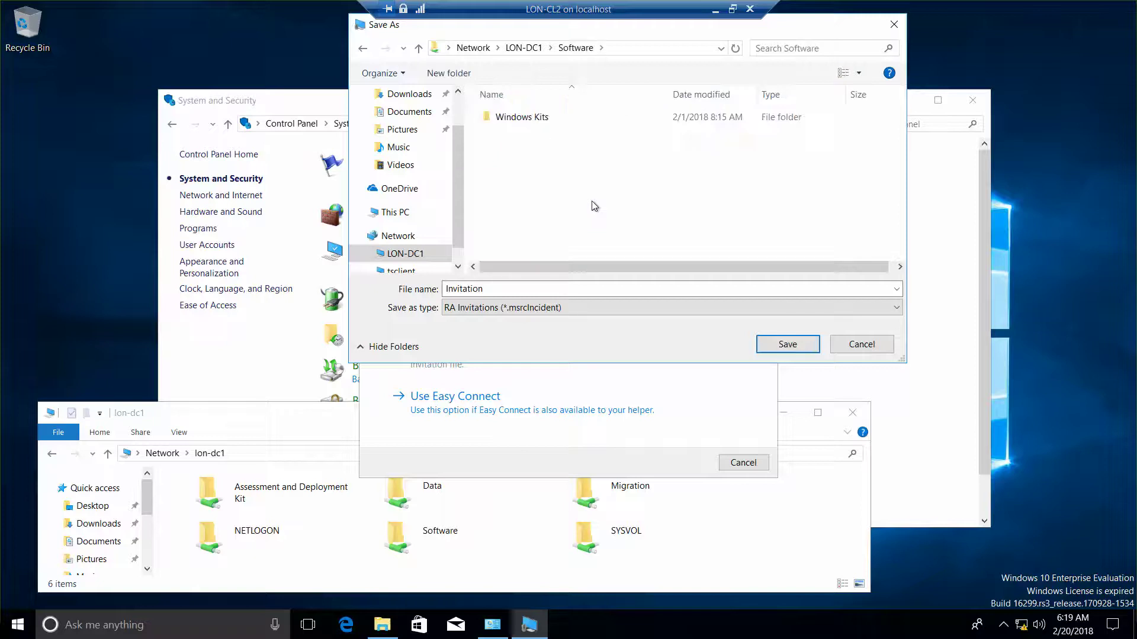
pyautogui.click(787, 344)
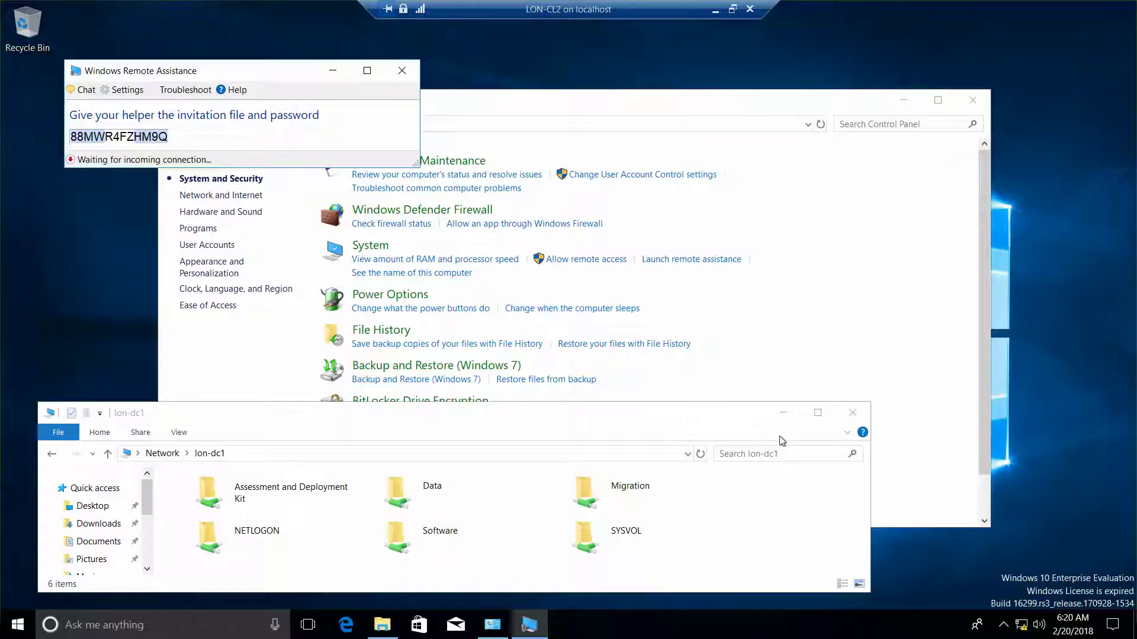
# Close the lon-dc1 folder and Control Panel on LON-CL2, then minimise the LON-CL2 session.
pyautogui.click(855, 418)
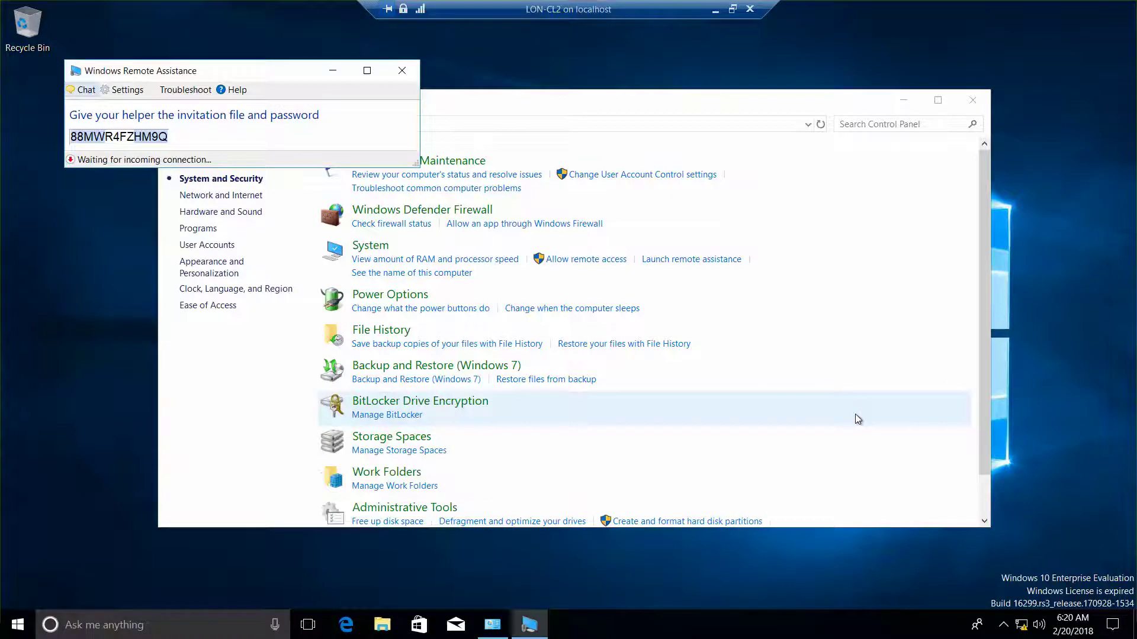
pyautogui.click(971, 104)
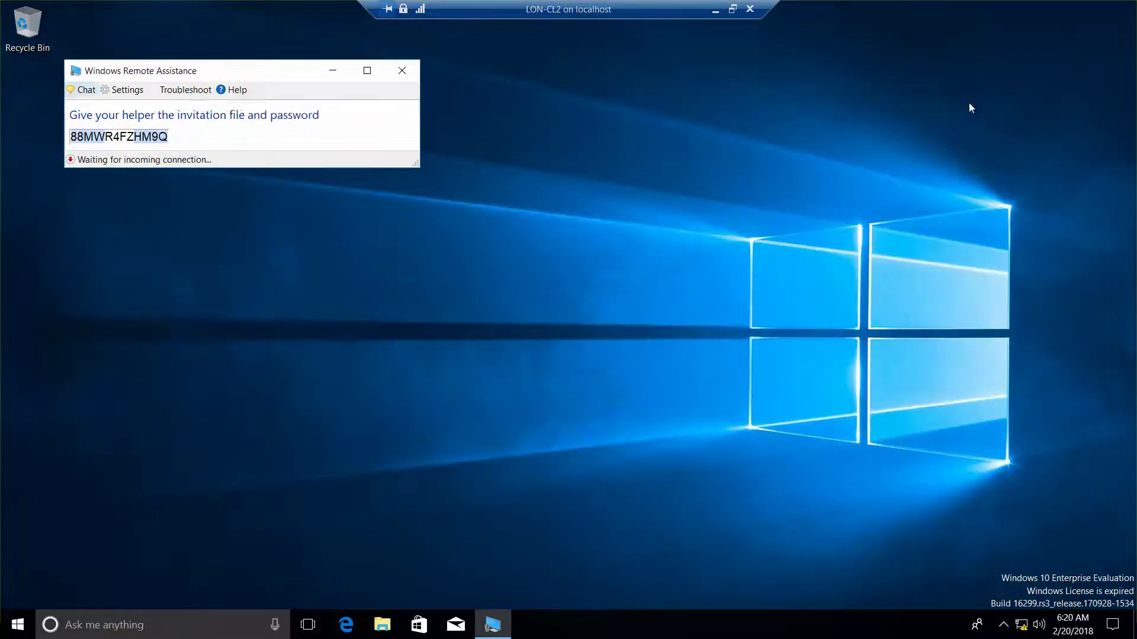
pyautogui.click(717, 11)
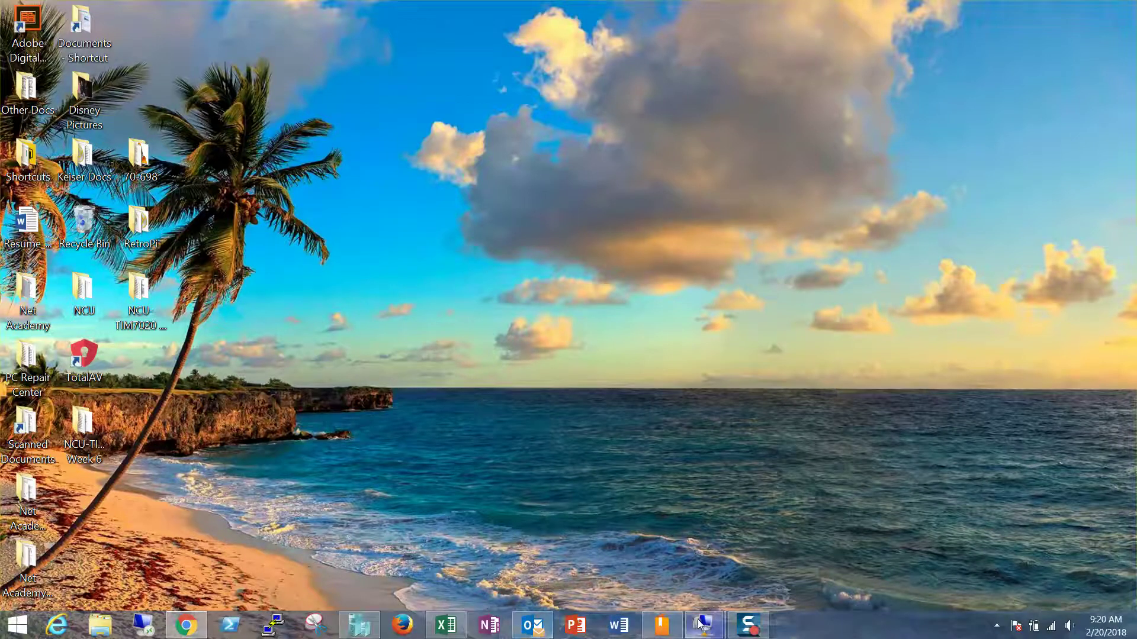
# Switch to the LON-CL1 machine and open Control Panel by searching 'control pan'.
pyautogui.moveTo(701, 623)
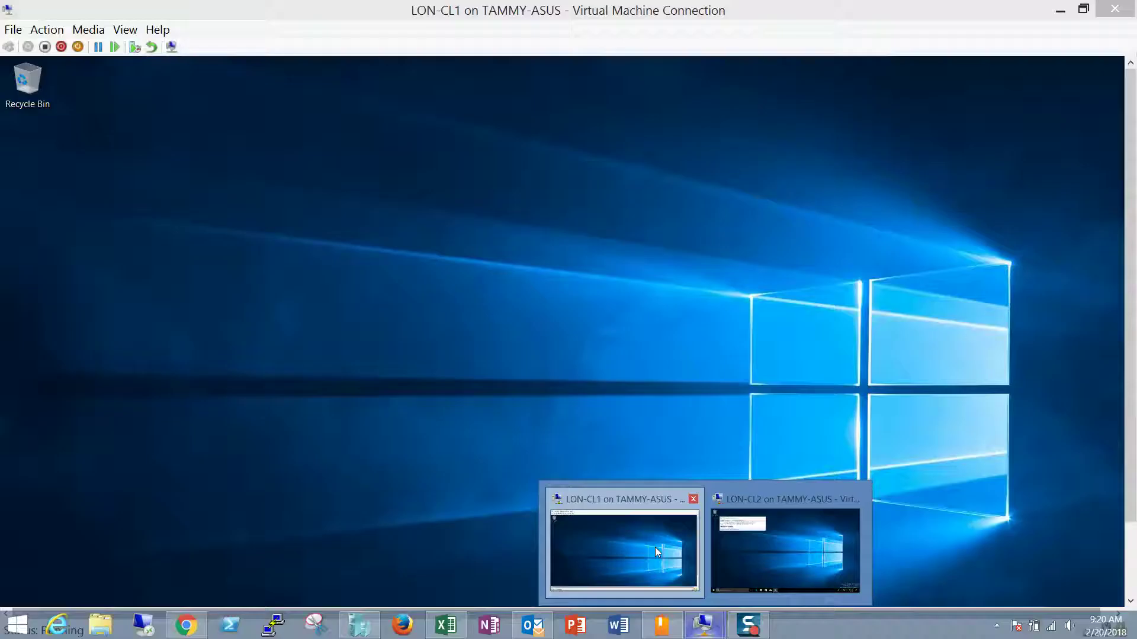
pyautogui.click(655, 548)
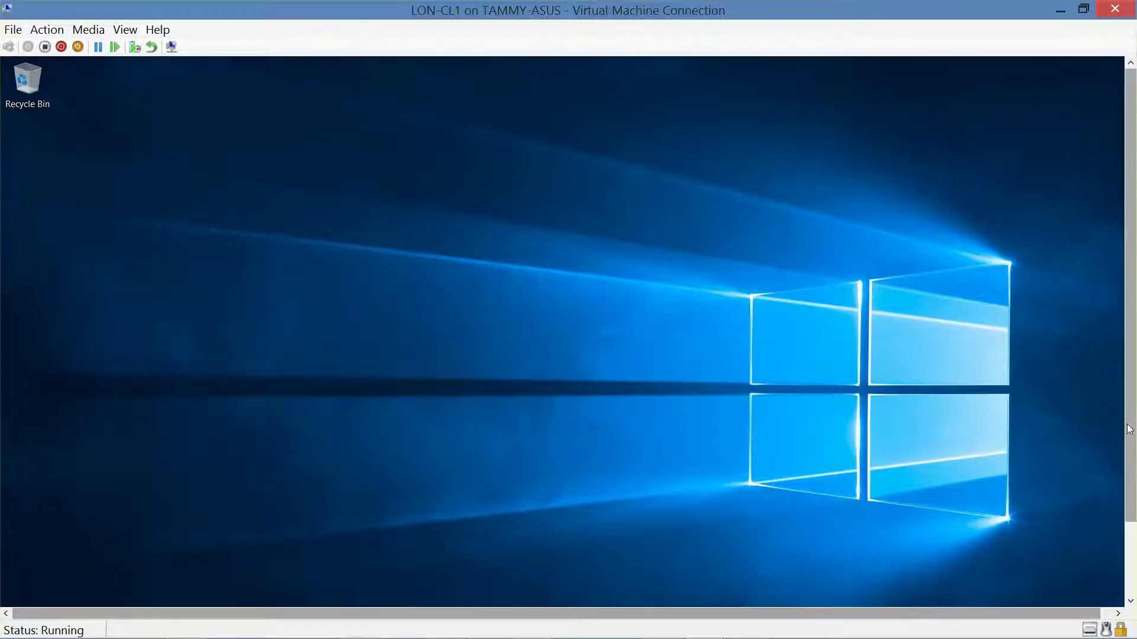
pyautogui.click(1127, 538)
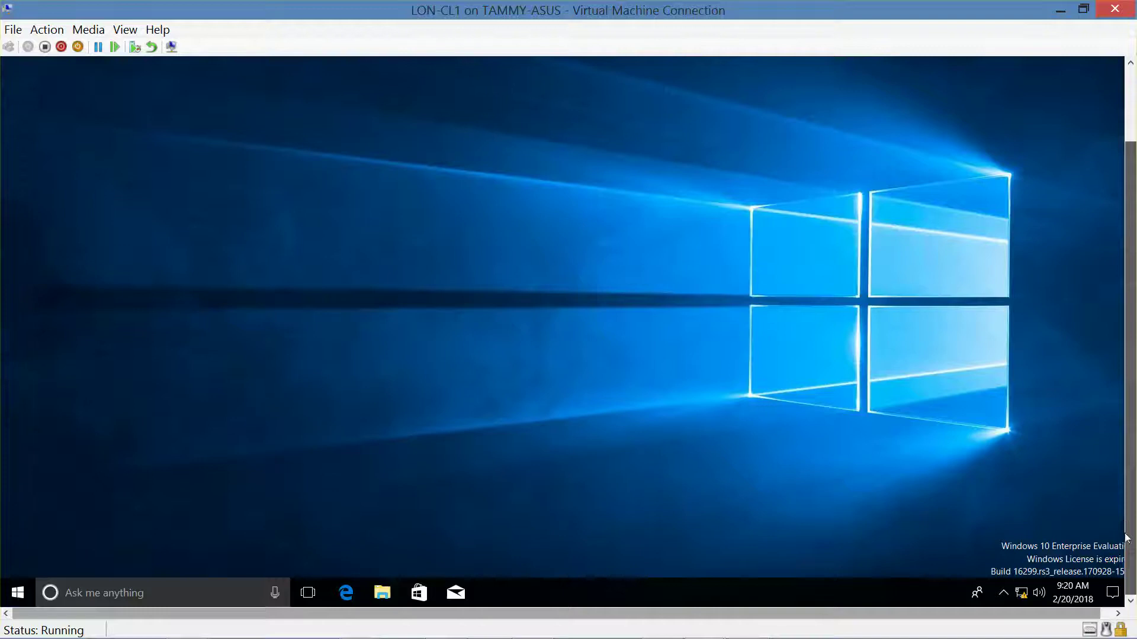
pyautogui.rightClick(16, 597)
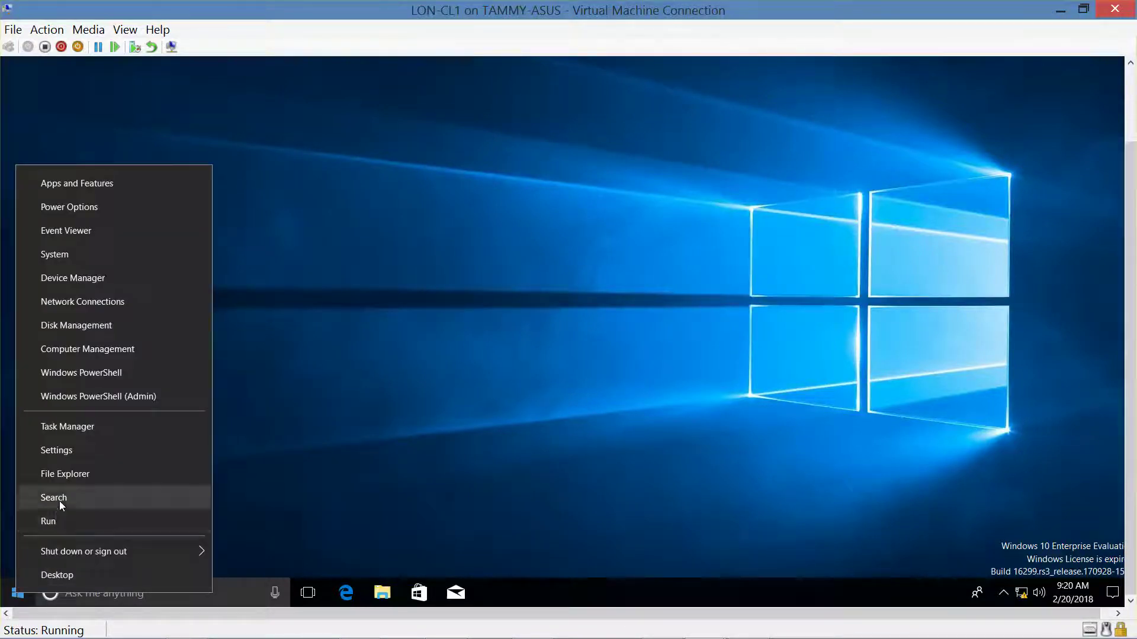
pyautogui.click(59, 501)
pyautogui.write('contr')
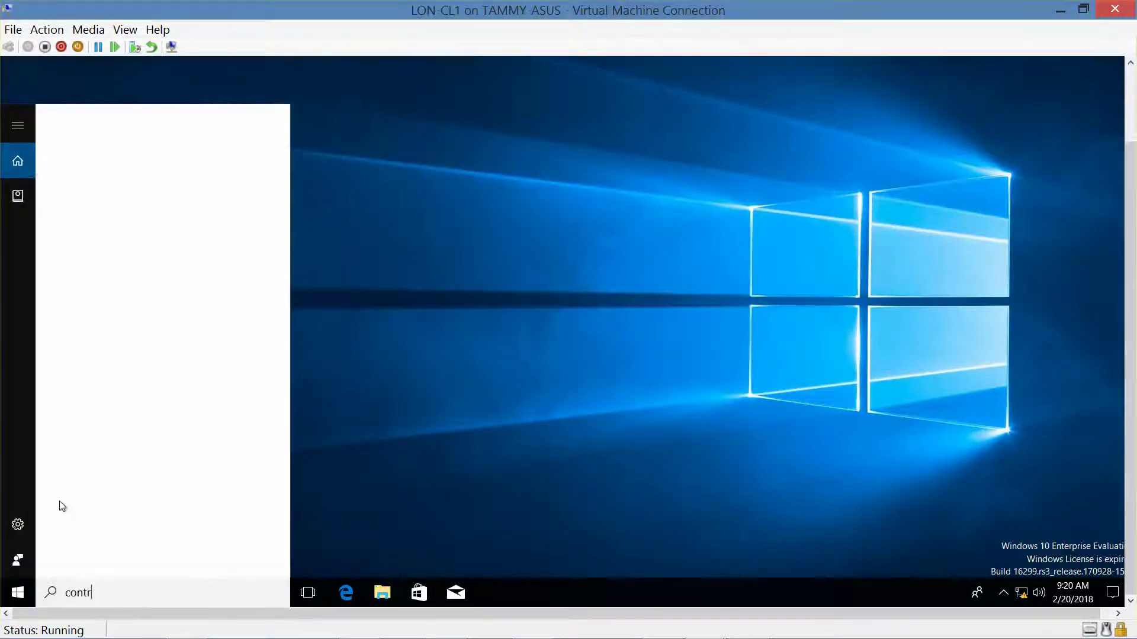
pyautogui.write('ol pan')
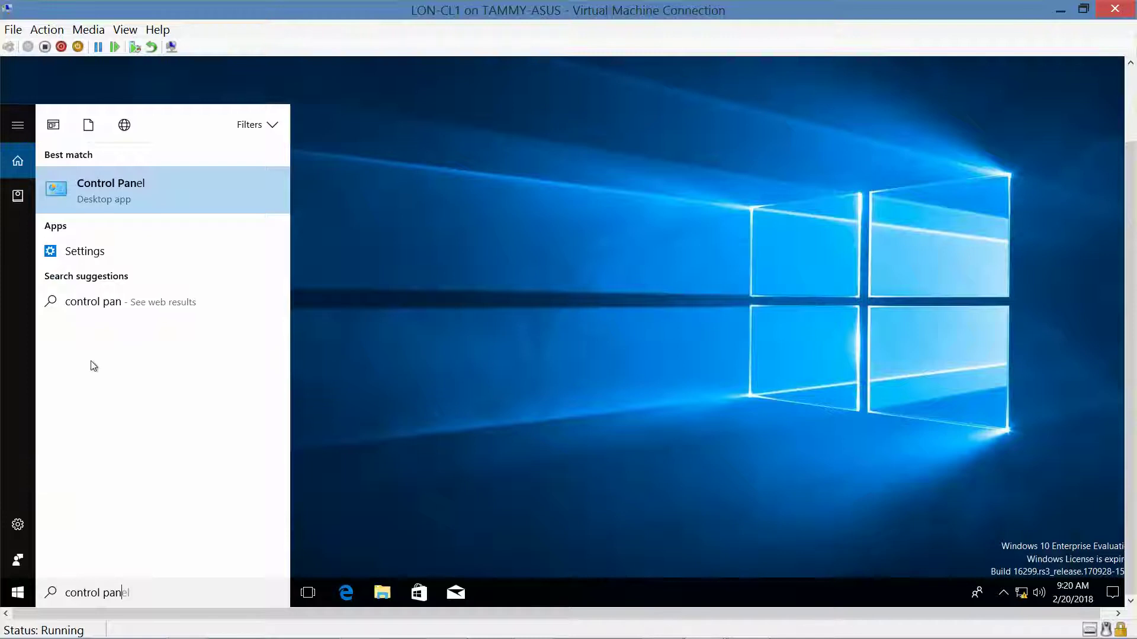
pyautogui.click(119, 193)
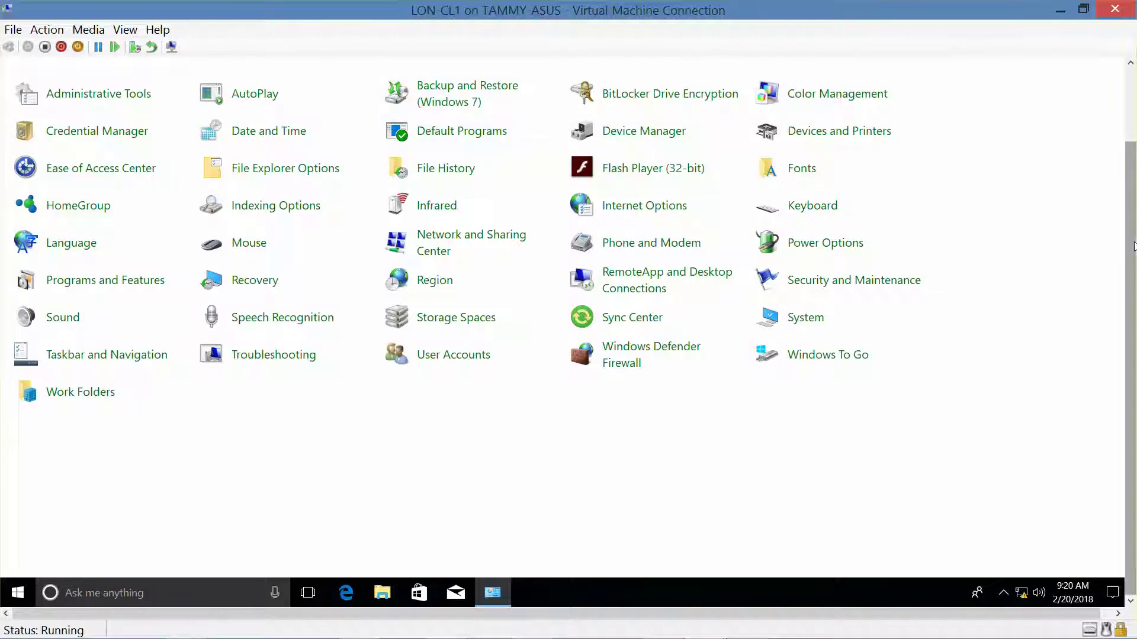
# Switch Control Panel to Category view, open System and Security, view System, then return.
pyautogui.scroll(3, 1132, 261)
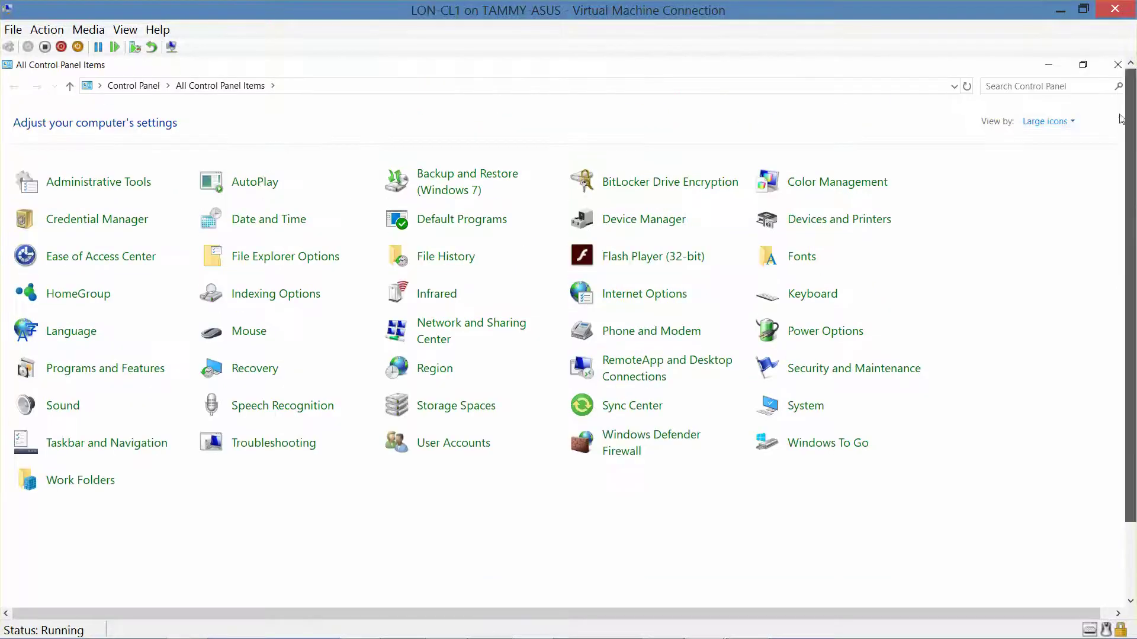
pyautogui.click(1071, 124)
pyautogui.click(1058, 142)
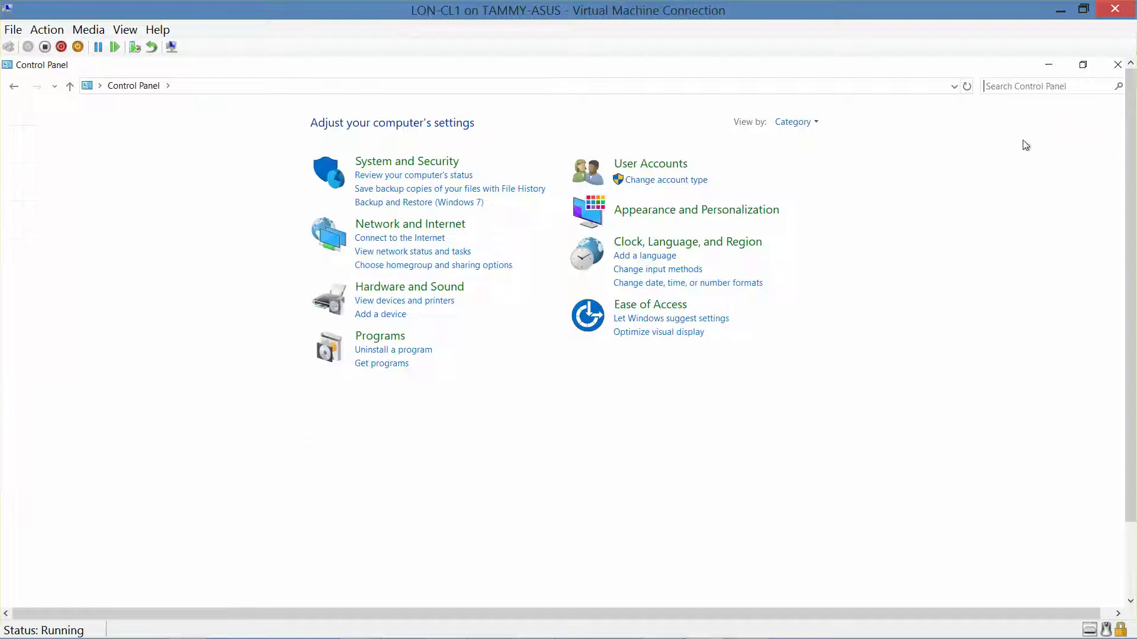
pyautogui.click(413, 168)
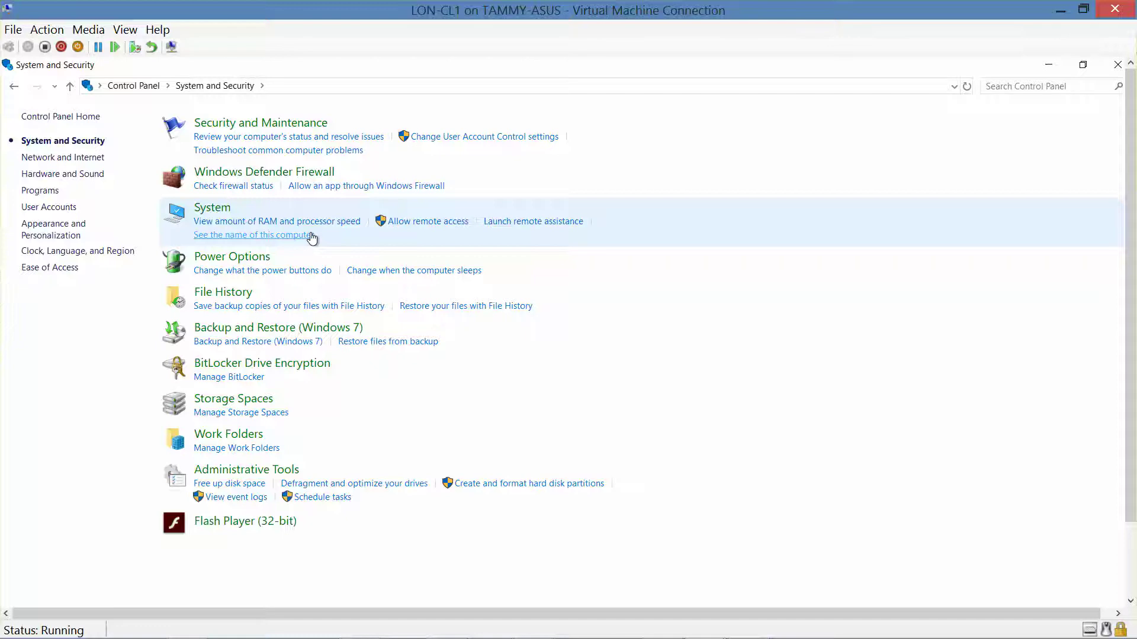
pyautogui.click(212, 208)
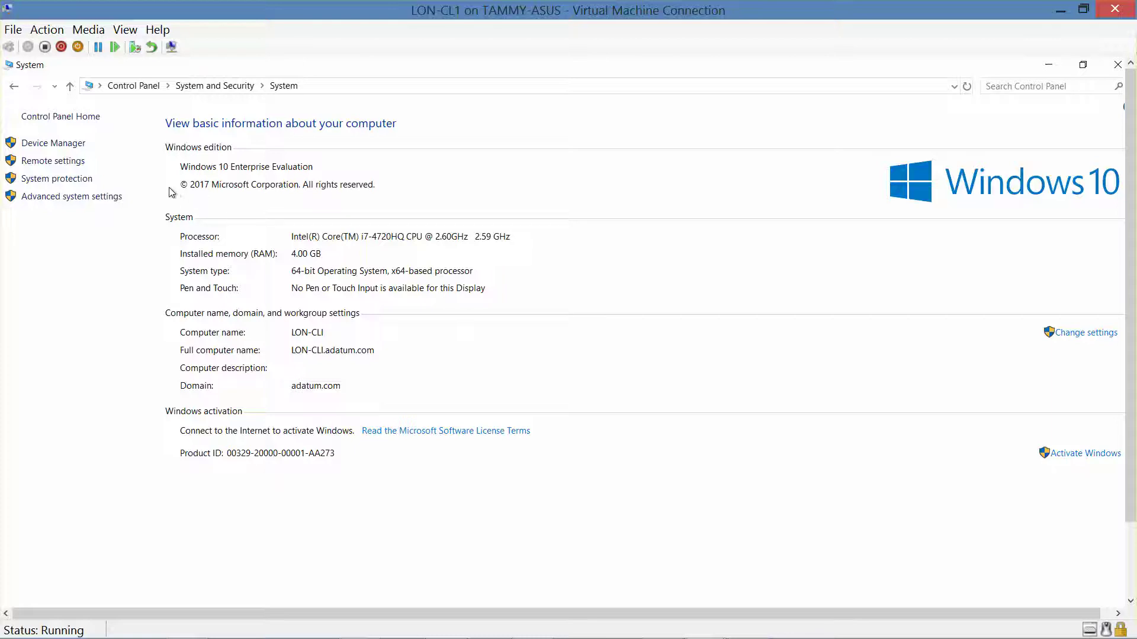
pyautogui.click(14, 87)
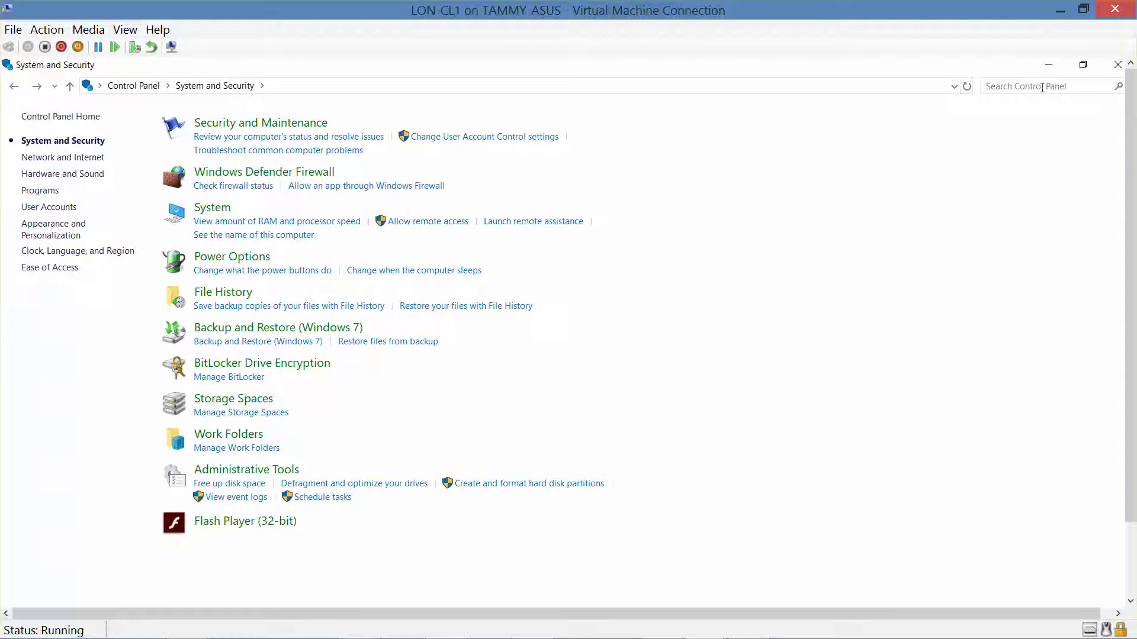
pyautogui.click(1041, 87)
pyautogui.write('launch remote')
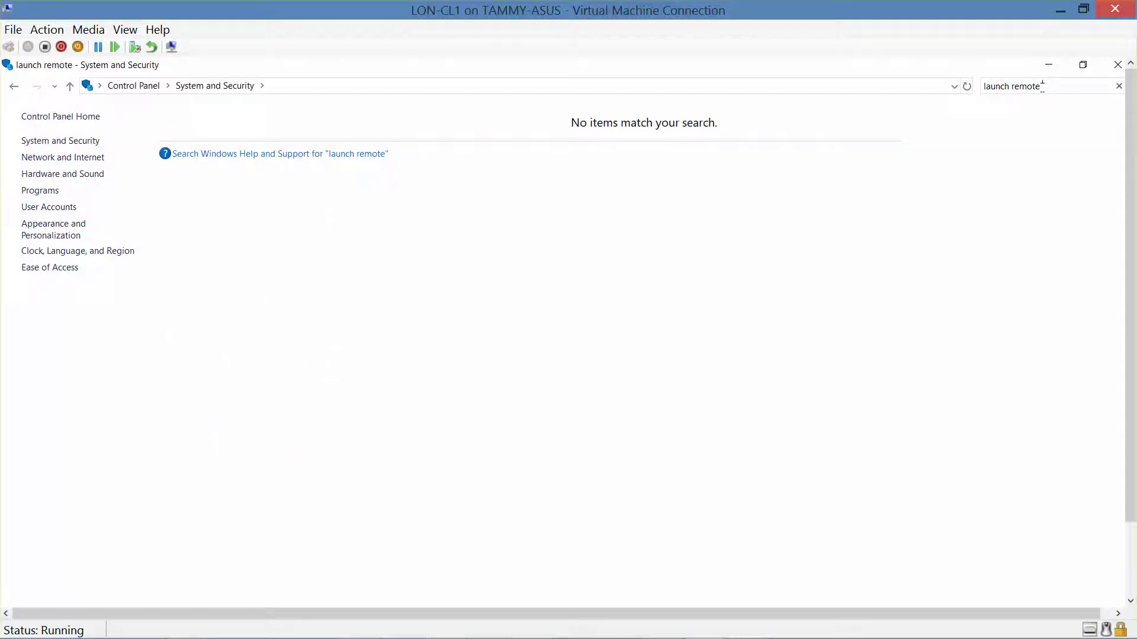
pyautogui.press('BackSpace')
pyautogui.press('BackSpace')
pyautogui.press('BackSpace')
pyautogui.press('BackSpace')
pyautogui.press('BackSpace')
pyautogui.press('BackSpace')
pyautogui.press('BackSpace')
pyautogui.press('BackSpace')
pyautogui.press('BackSpace')
pyautogui.press('BackSpace')
pyautogui.press('BackSpace')
pyautogui.press('BackSpace')
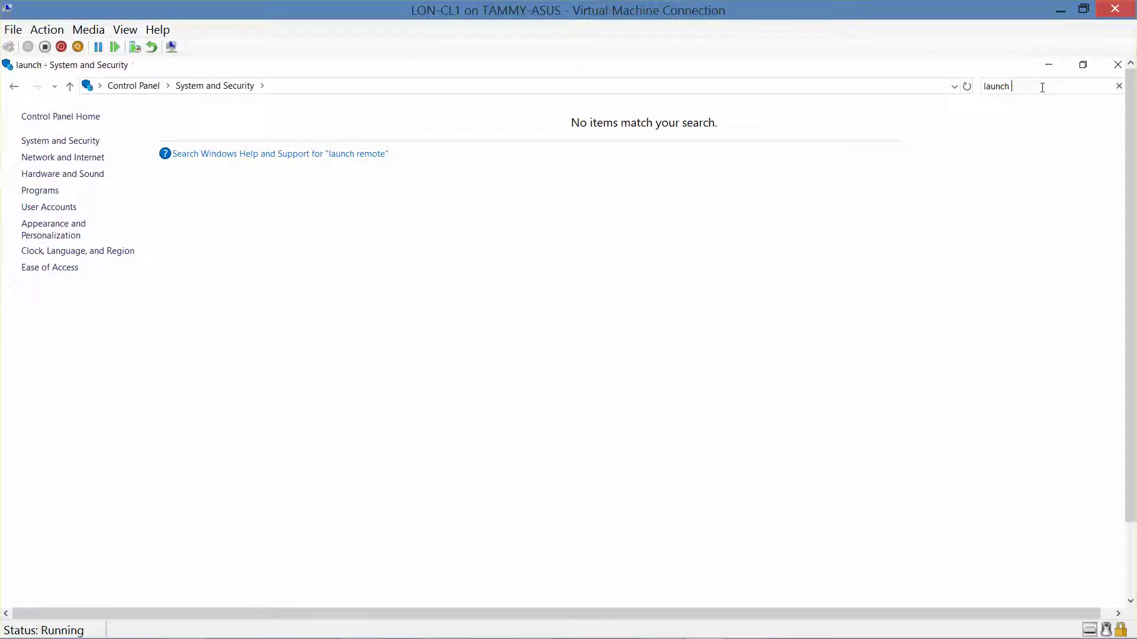
pyautogui.press('BackSpace')
pyautogui.write('re')
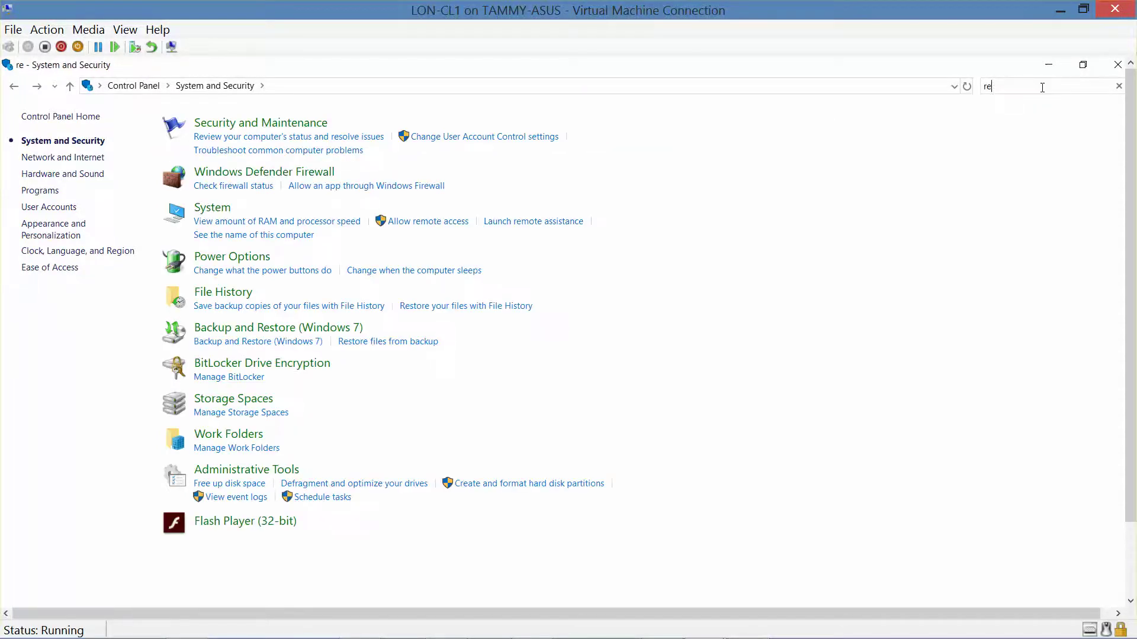
pyautogui.write('mote assis')
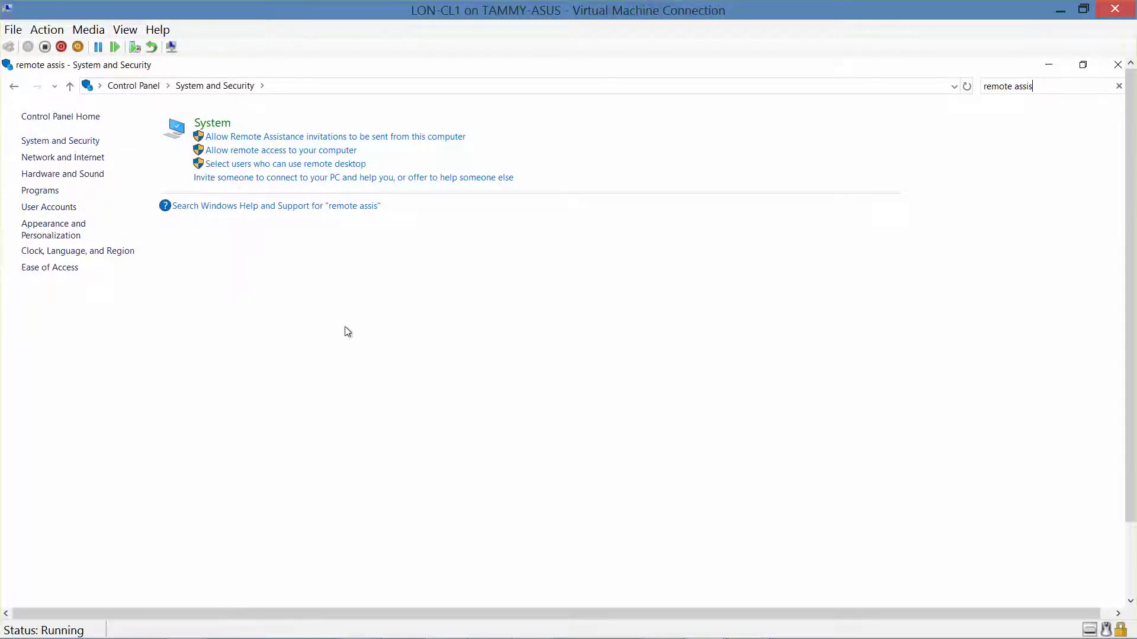
pyautogui.click(70, 144)
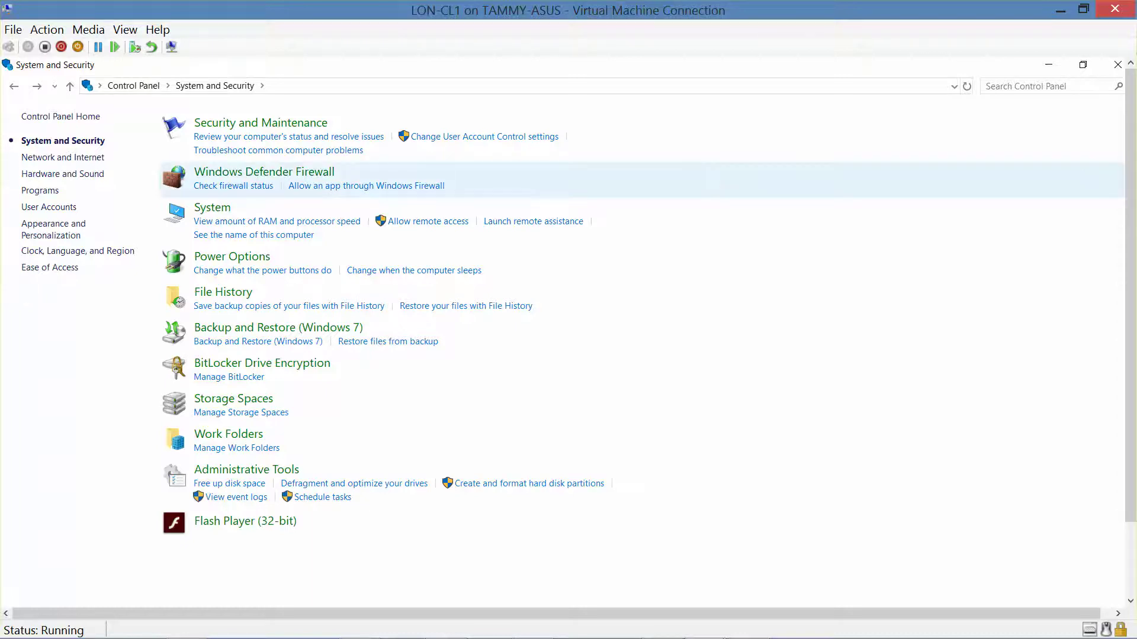
# Launch Remote Assistance to help someone who invited you, using an invitation file.
pyautogui.click(549, 222)
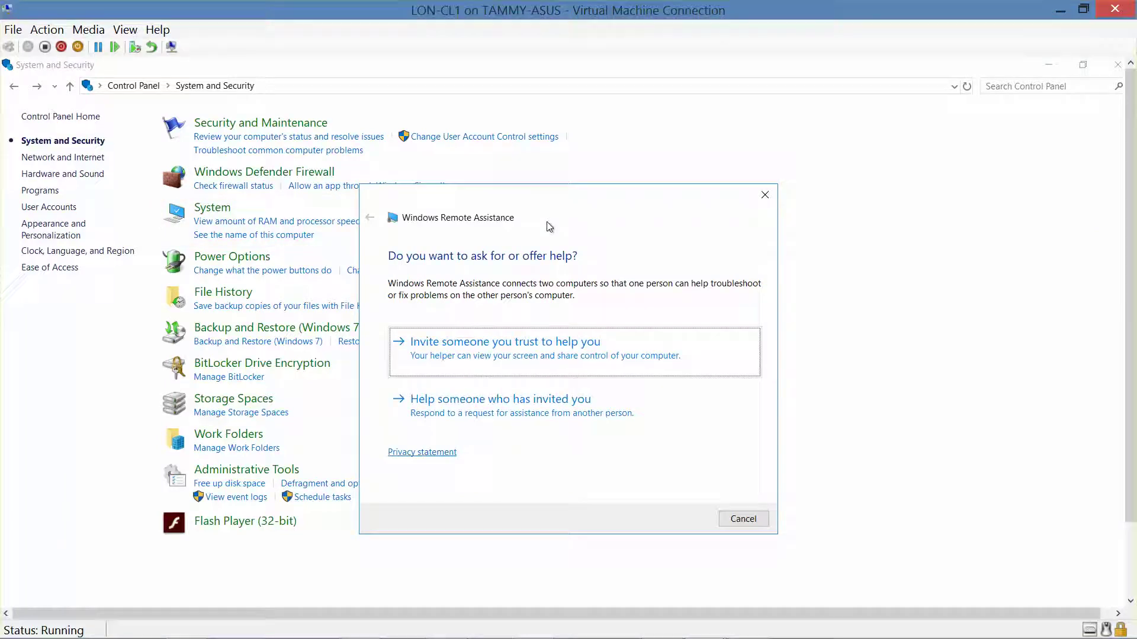
pyautogui.click(533, 407)
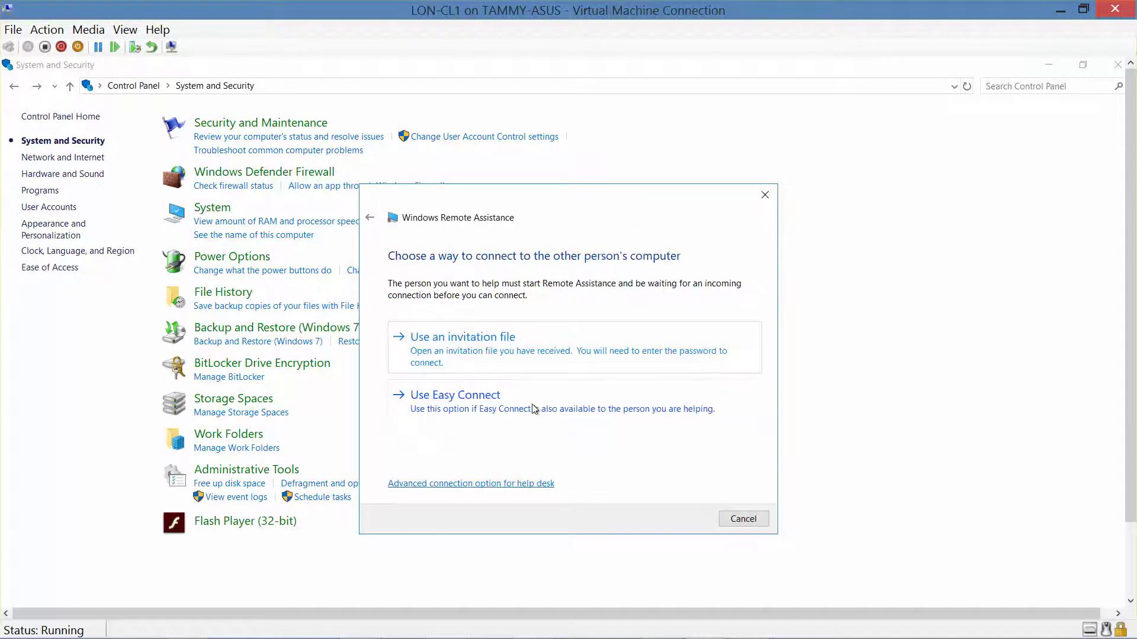
pyautogui.click(513, 349)
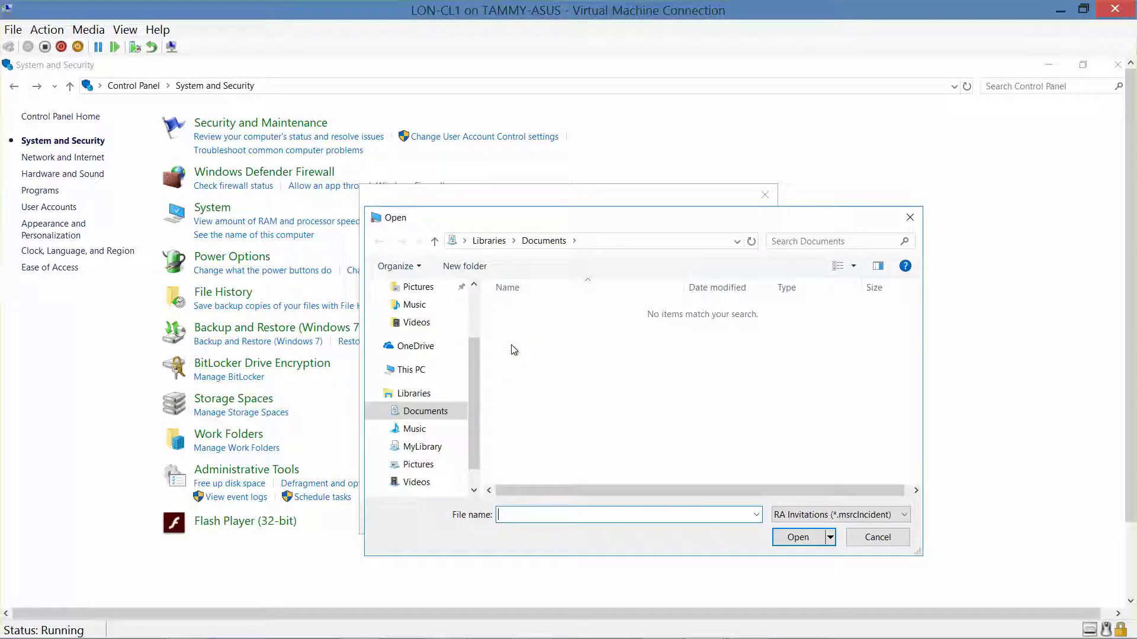
pyautogui.moveTo(479, 441); pyautogui.dragTo(480, 457)
# Browse to the \\LON-DC1\Software share and open the Invitation file.
pyautogui.click(422, 476)
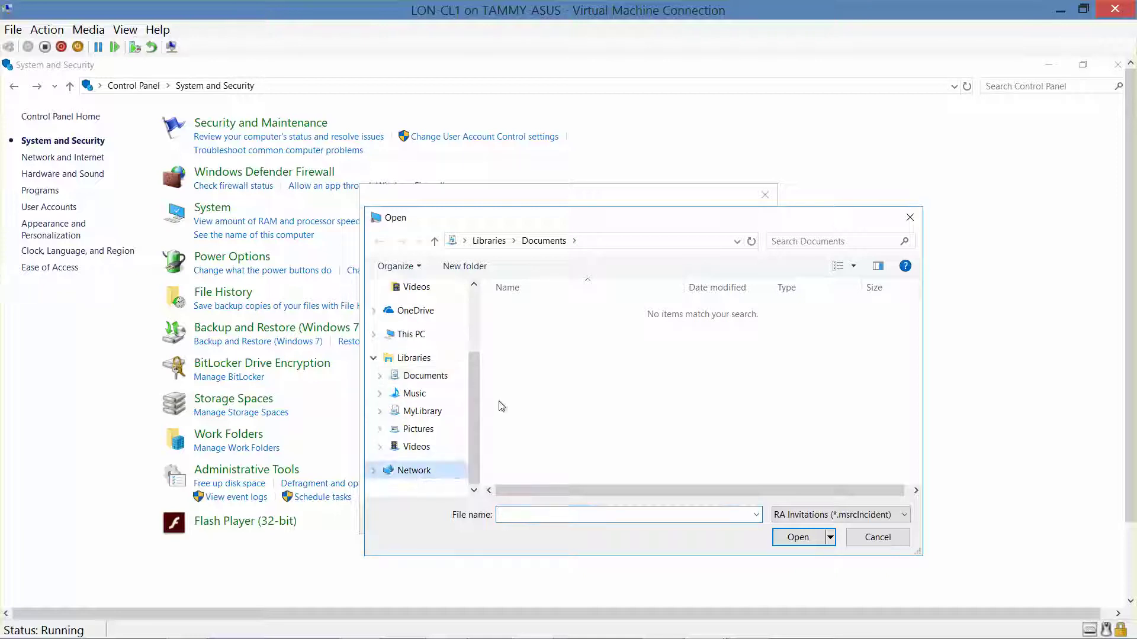
pyautogui.click(564, 240)
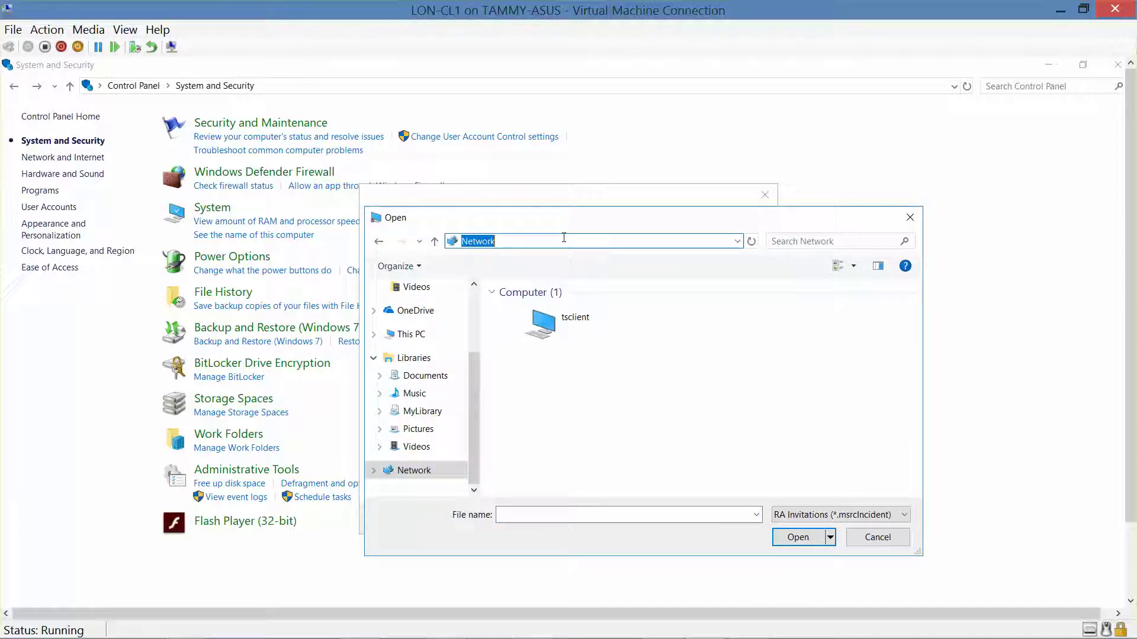
pyautogui.write('\\dcq')
pyautogui.press('BackSpace')
pyautogui.press('BackSpace')
pyautogui.press('BackSpace')
pyautogui.press('BackSpace')
pyautogui.write('\\LON-DC1')
pyautogui.press('Return')
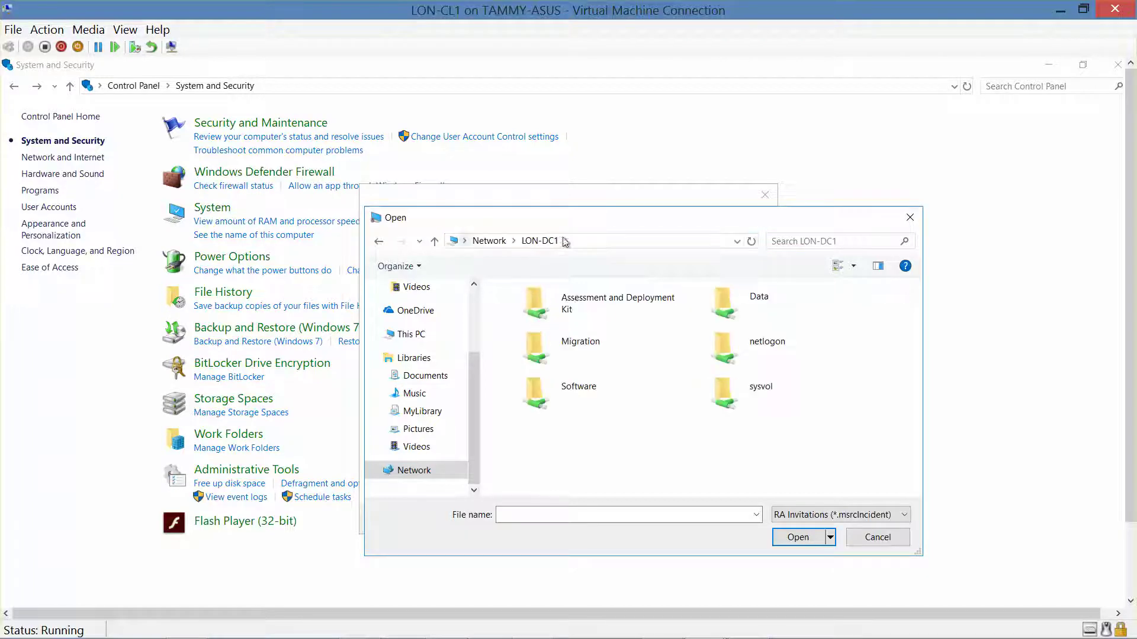
pyautogui.doubleClick(584, 391)
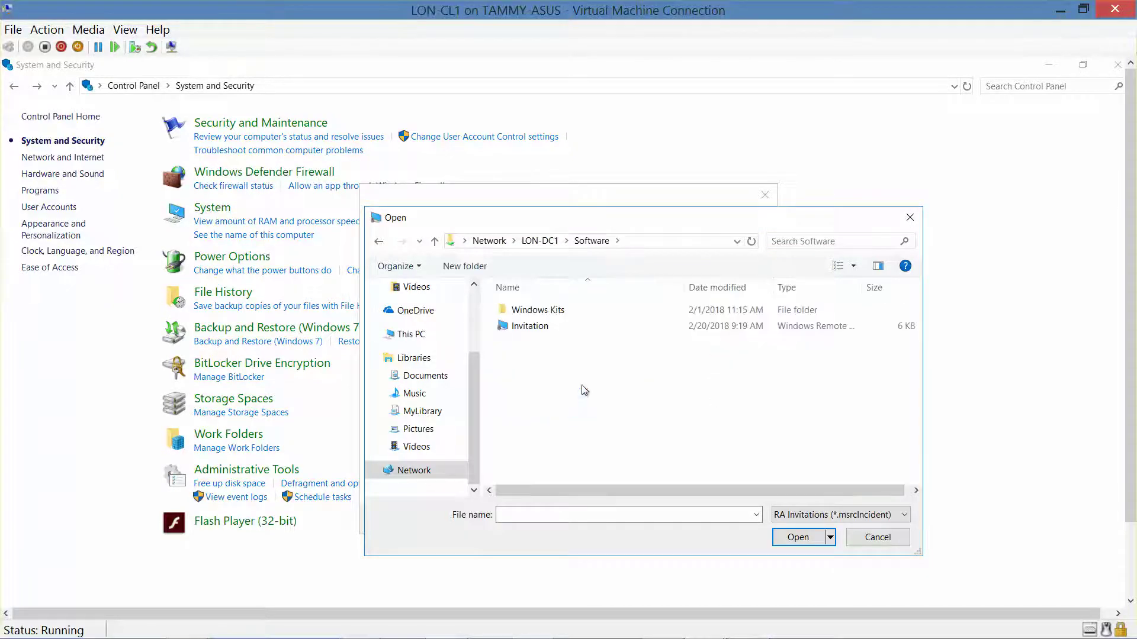
pyautogui.click(523, 326)
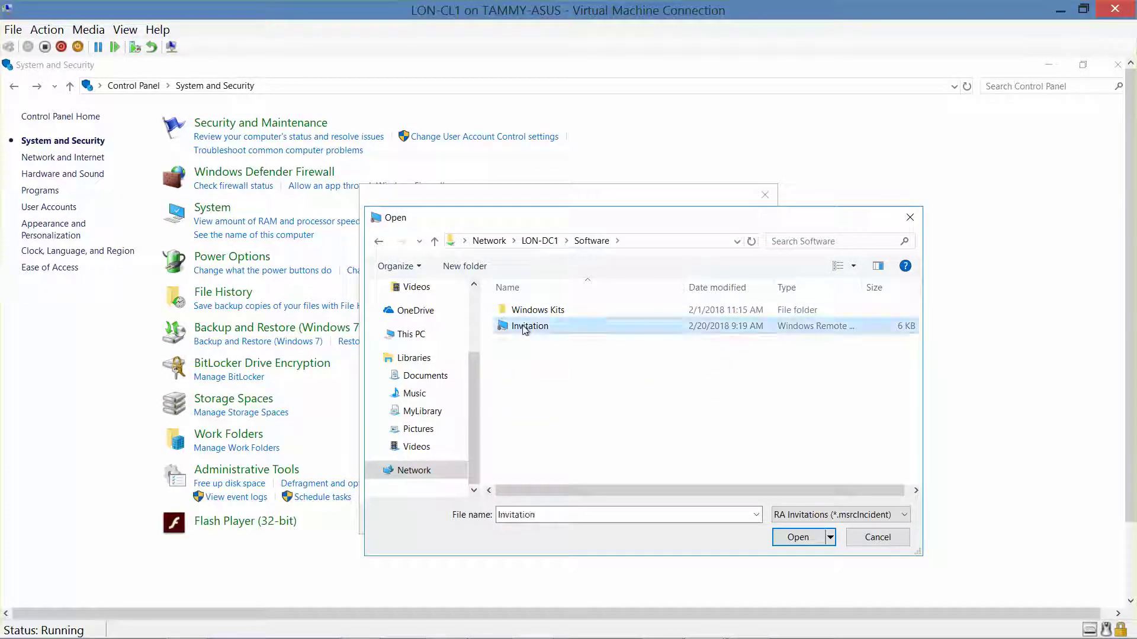
pyautogui.click(798, 537)
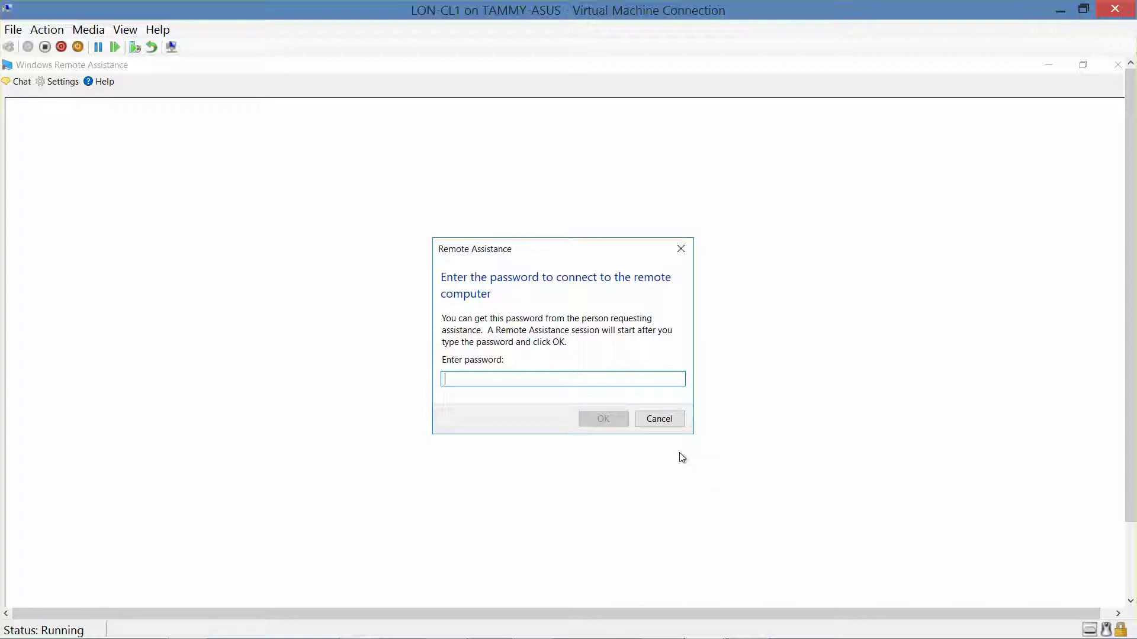
# Enter the invitation's connection password and submit it to start the helper session.
pyautogui.write('88mw')
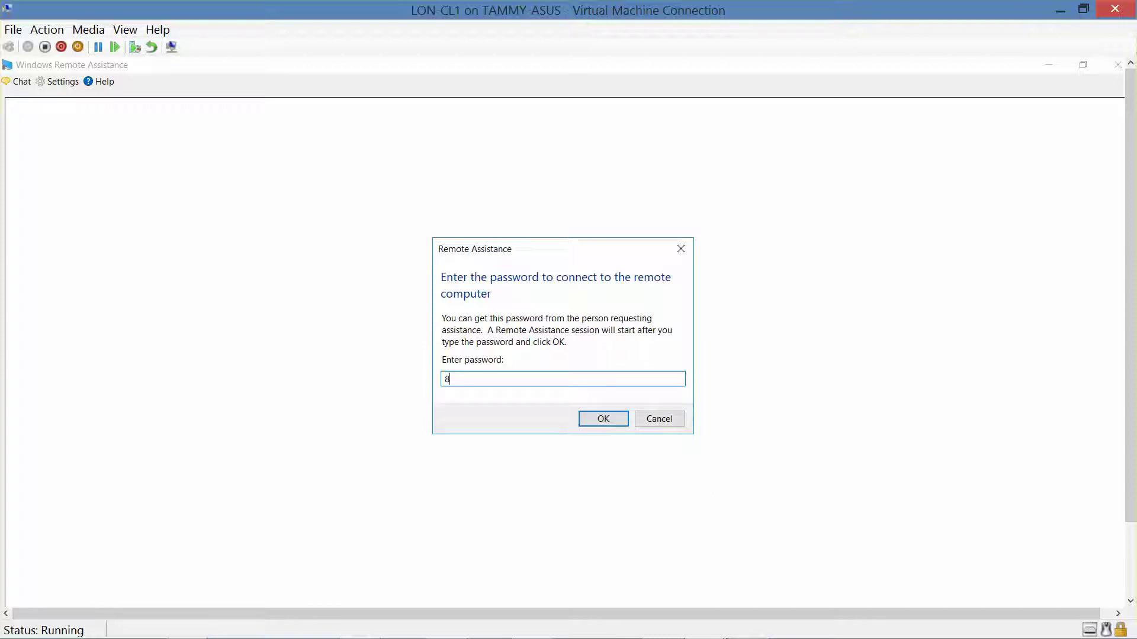
pyautogui.write('r4FZH')
pyautogui.write('9Q')
pyautogui.click(592, 421)
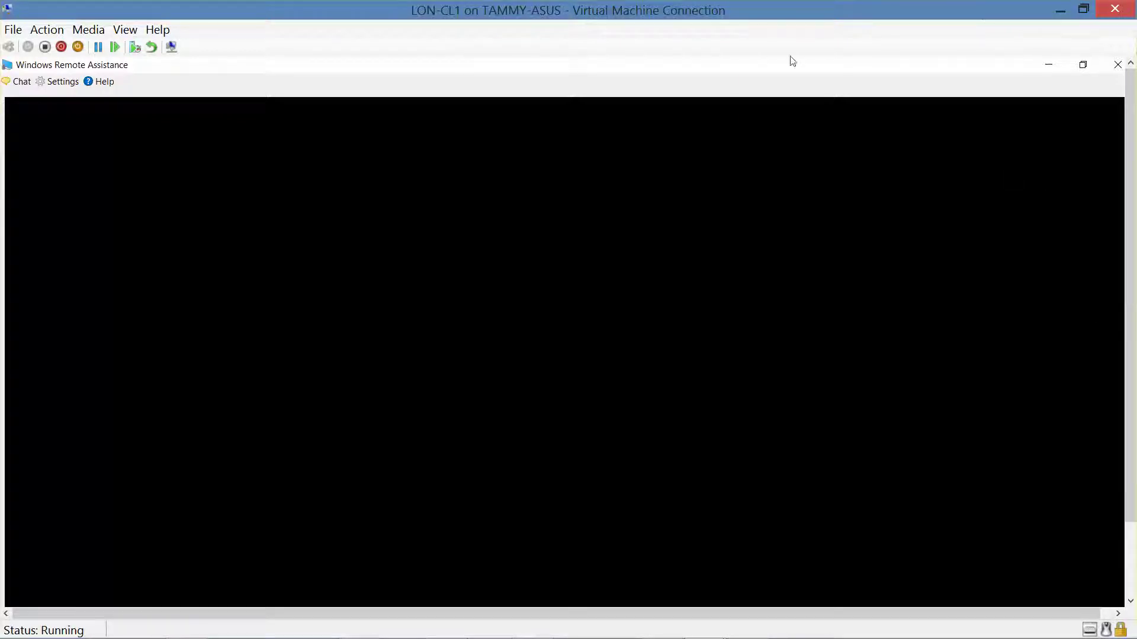
# On LON-CL2, accept the helper's connection request, then minimise it and return to LON-CL1.
pyautogui.click(1056, 9)
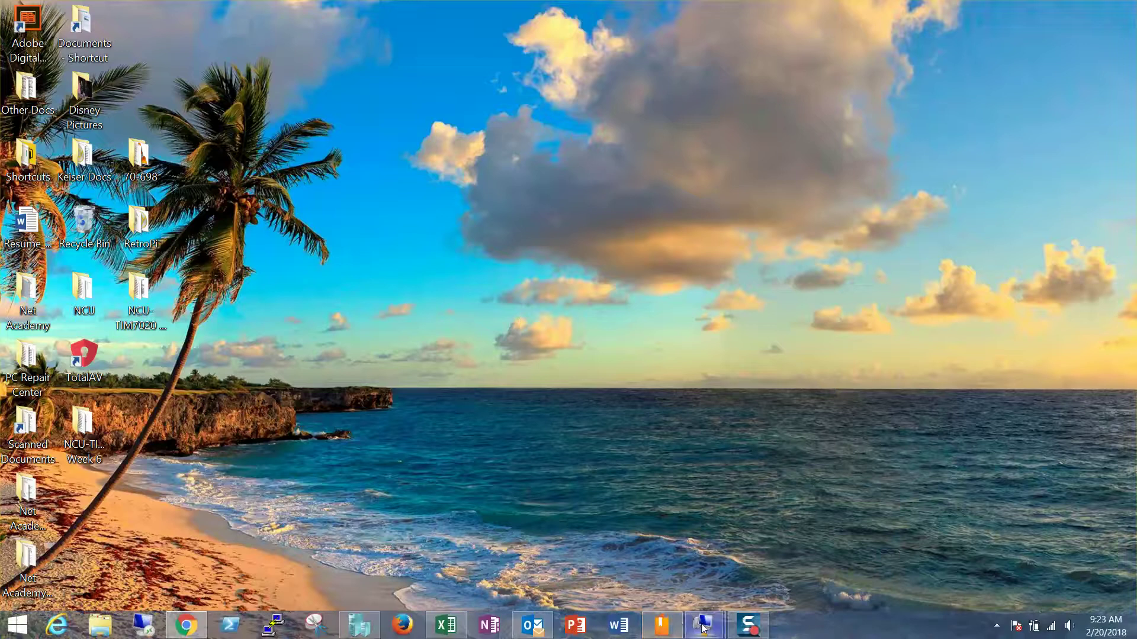
pyautogui.moveTo(702, 628)
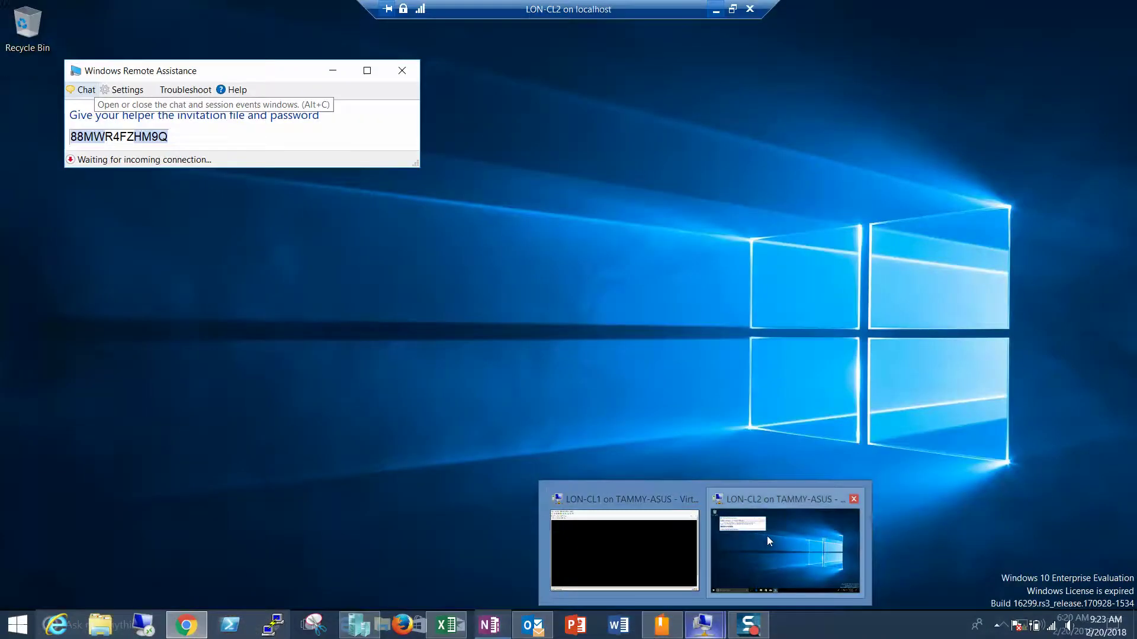
pyautogui.click(766, 535)
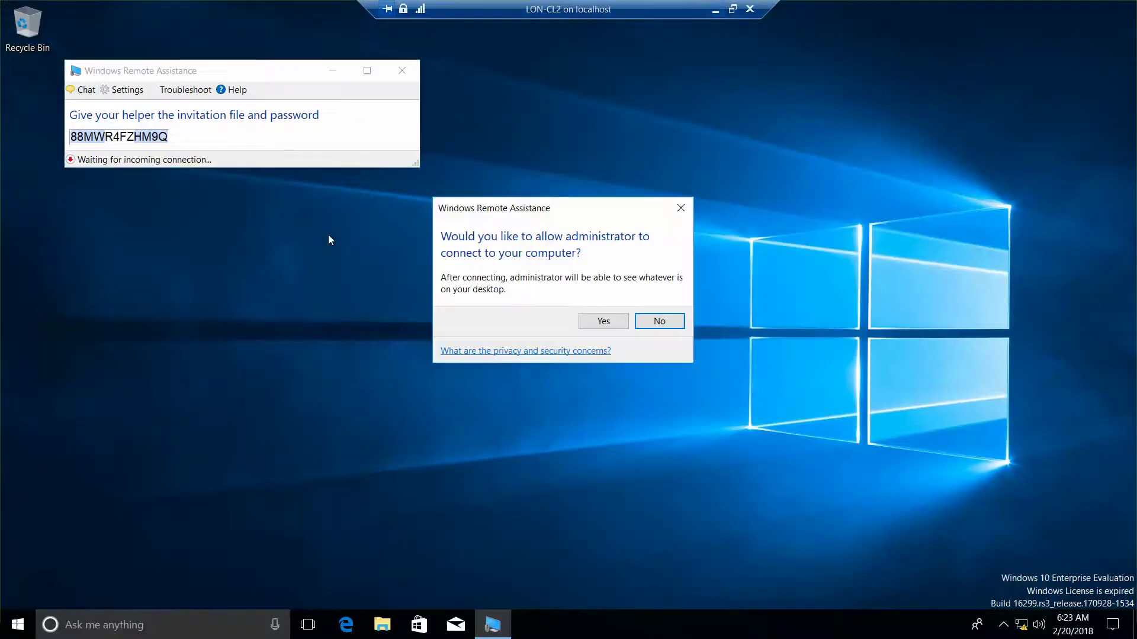
pyautogui.click(609, 325)
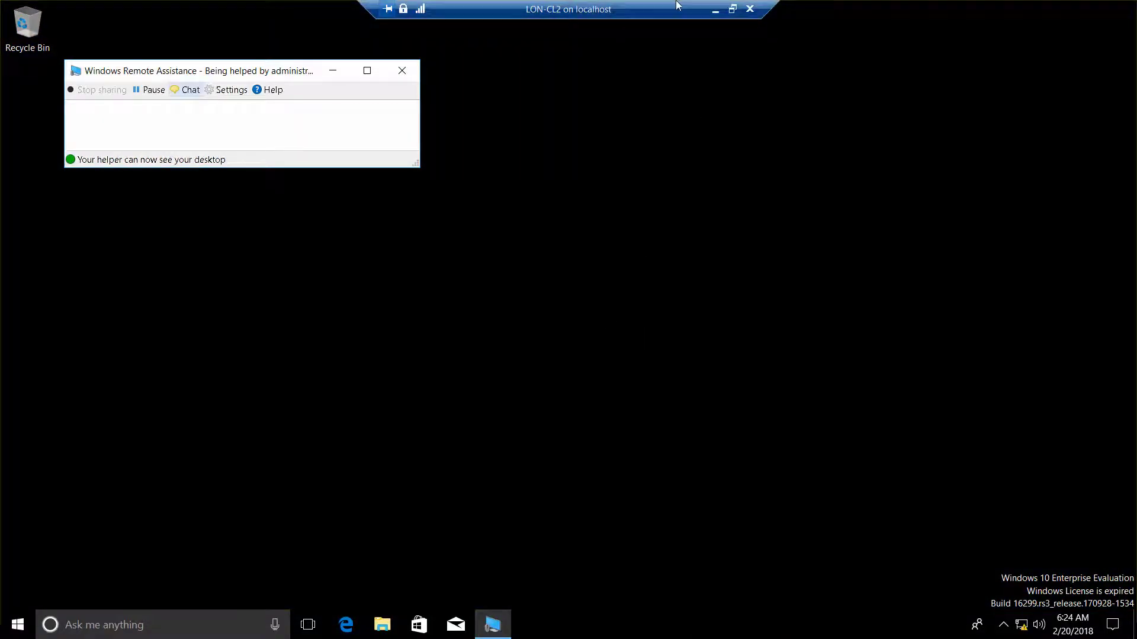
pyautogui.click(716, 12)
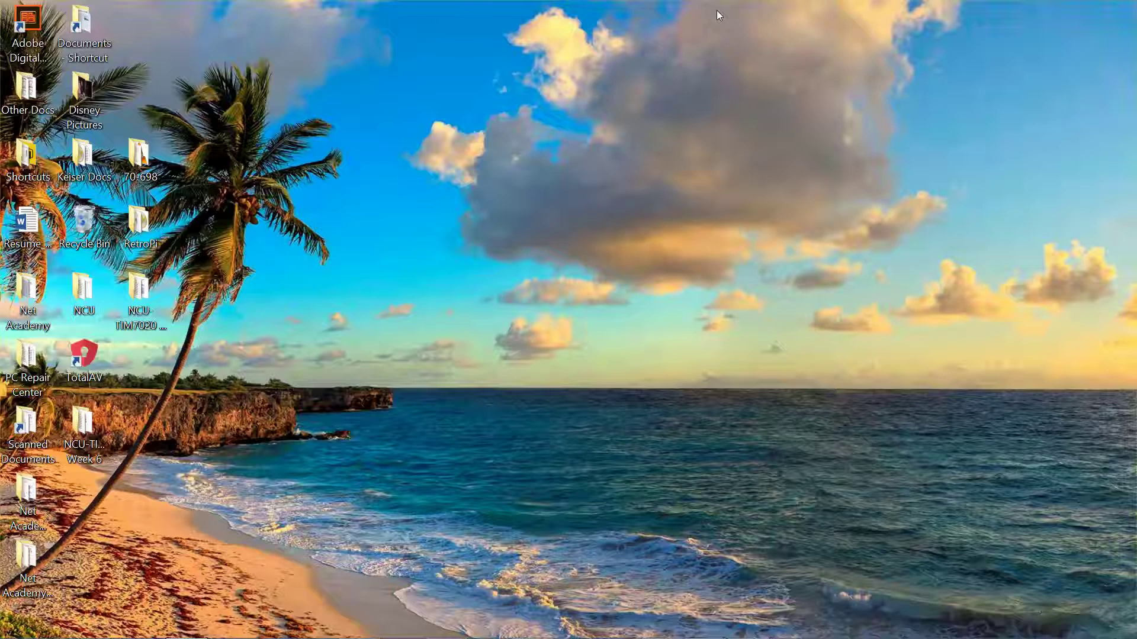
pyautogui.moveTo(692, 636)
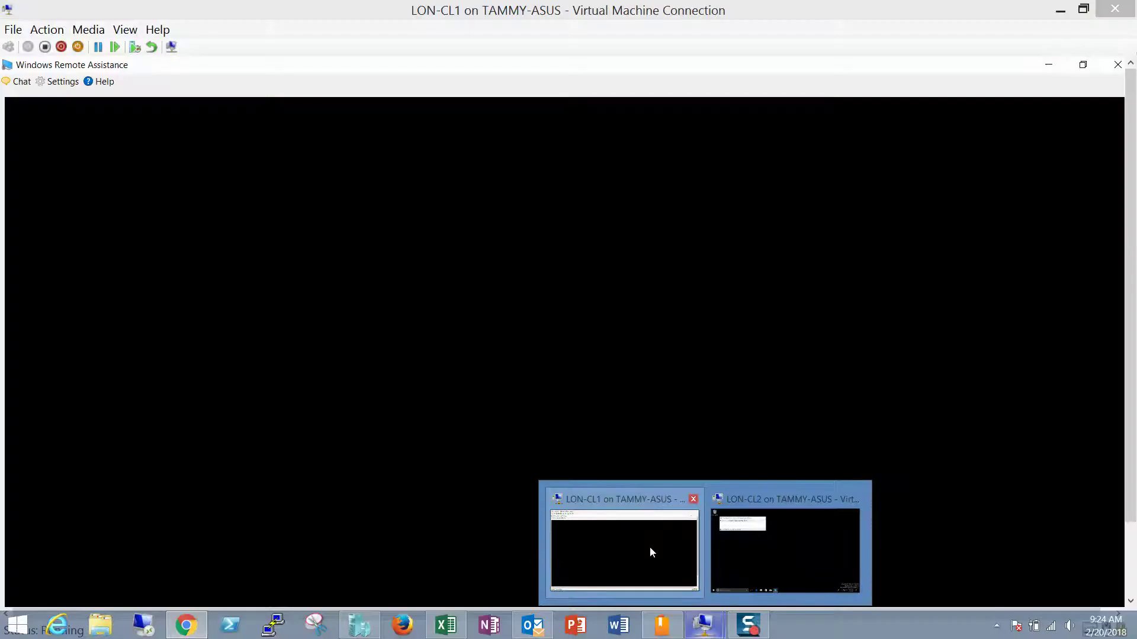
pyautogui.click(650, 547)
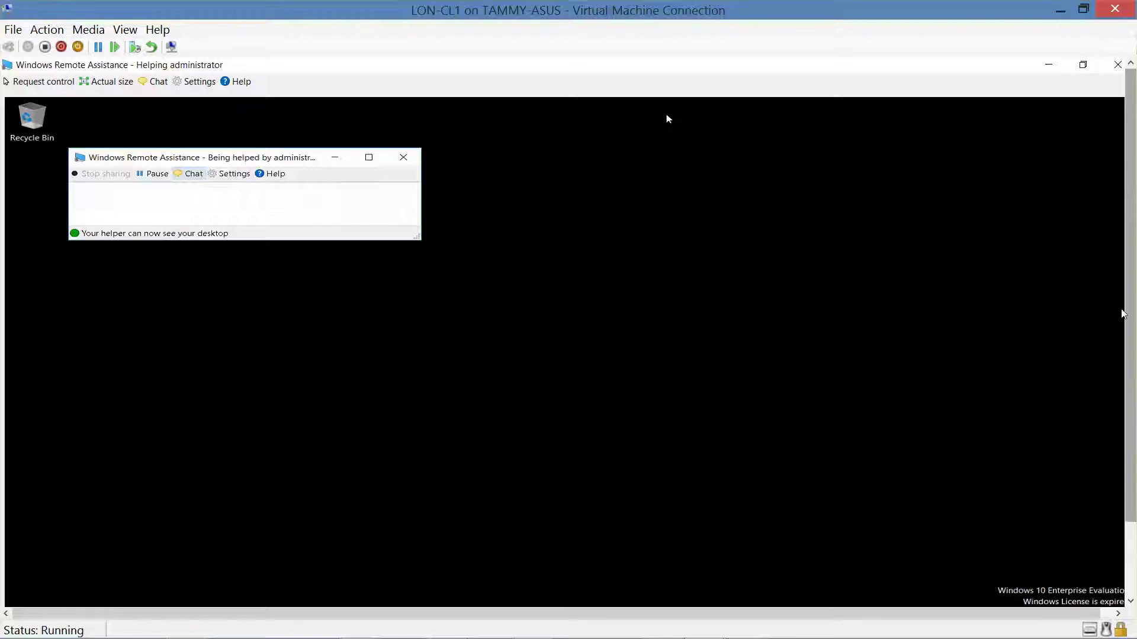
pyautogui.scroll(-3, 1123, 314)
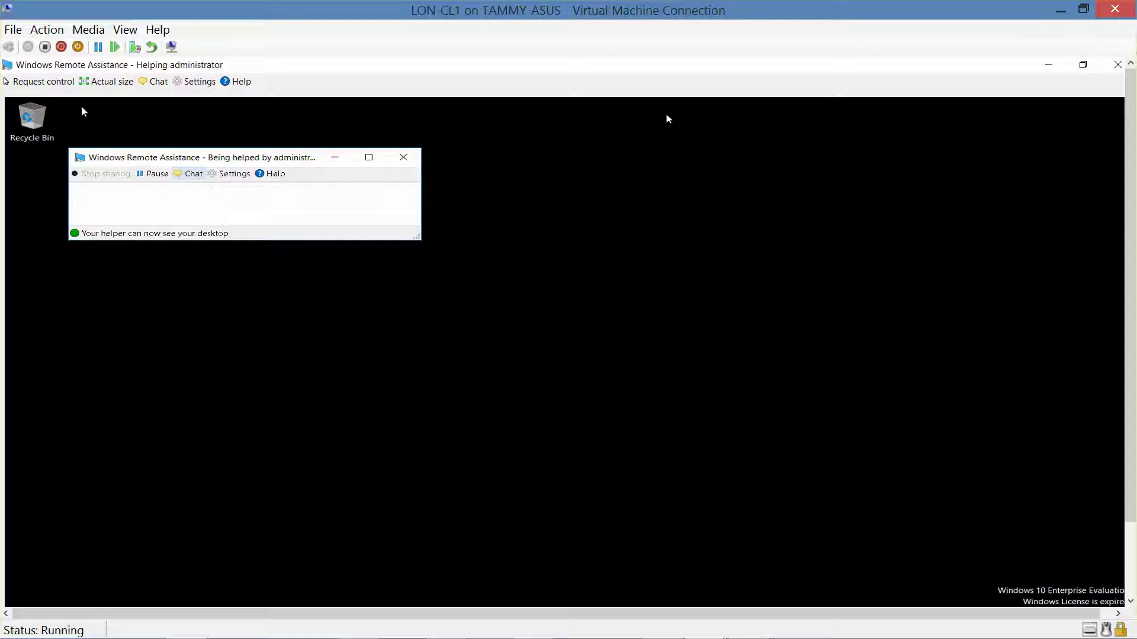
# Request control from LON-CL1, then approve sharing control on LON-CL2 and minimise it.
pyautogui.click(58, 84)
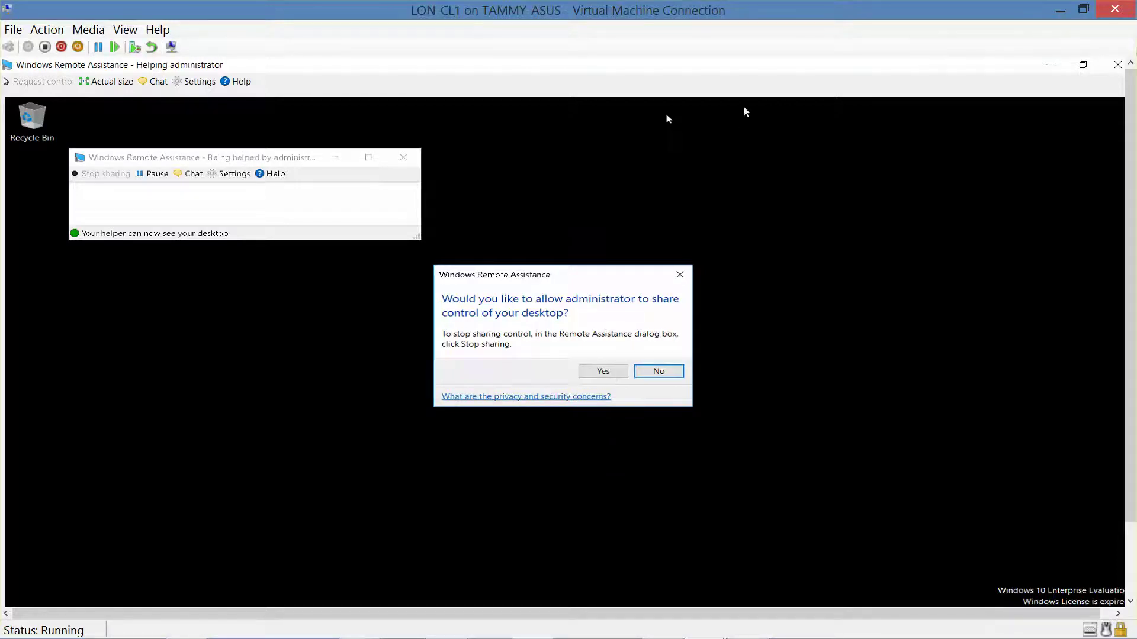
pyautogui.click(1058, 11)
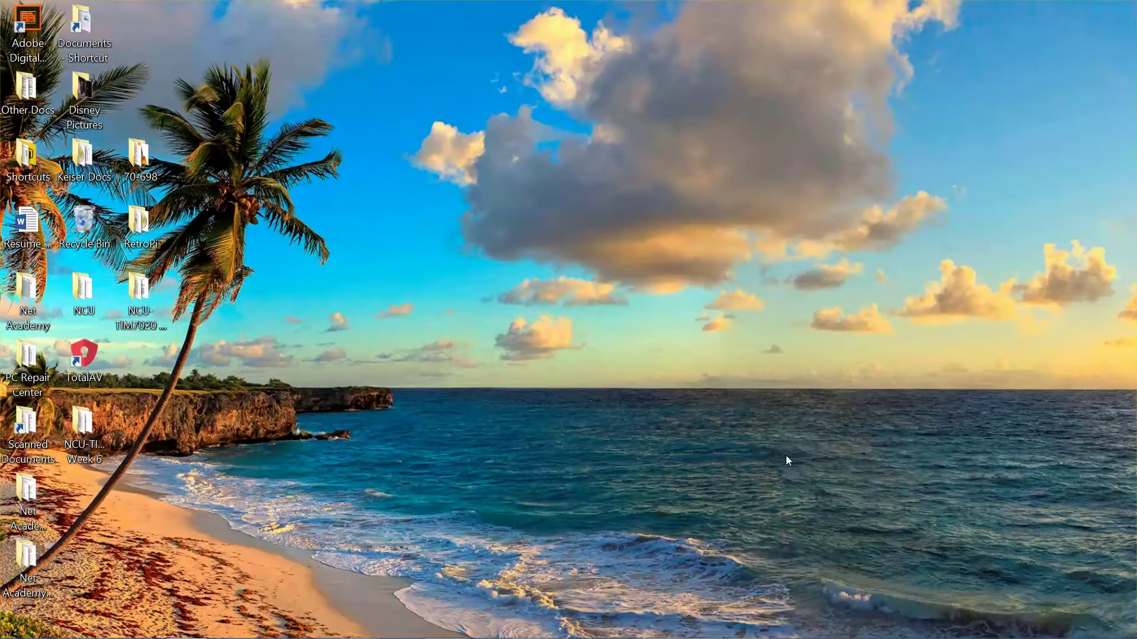
pyautogui.moveTo(714, 630)
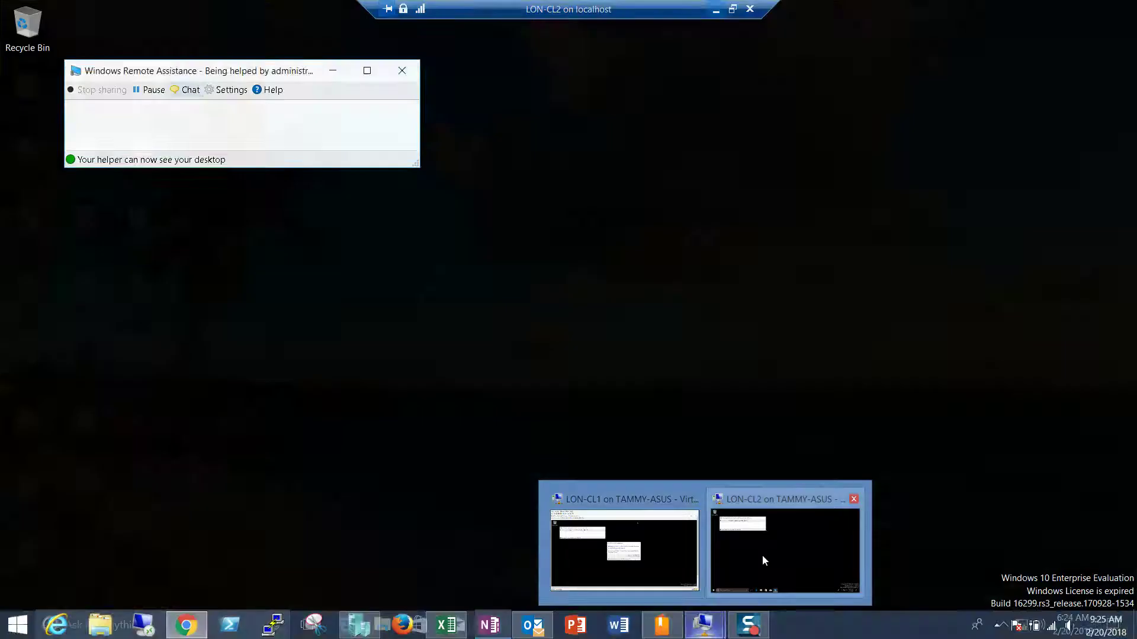
pyautogui.click(763, 560)
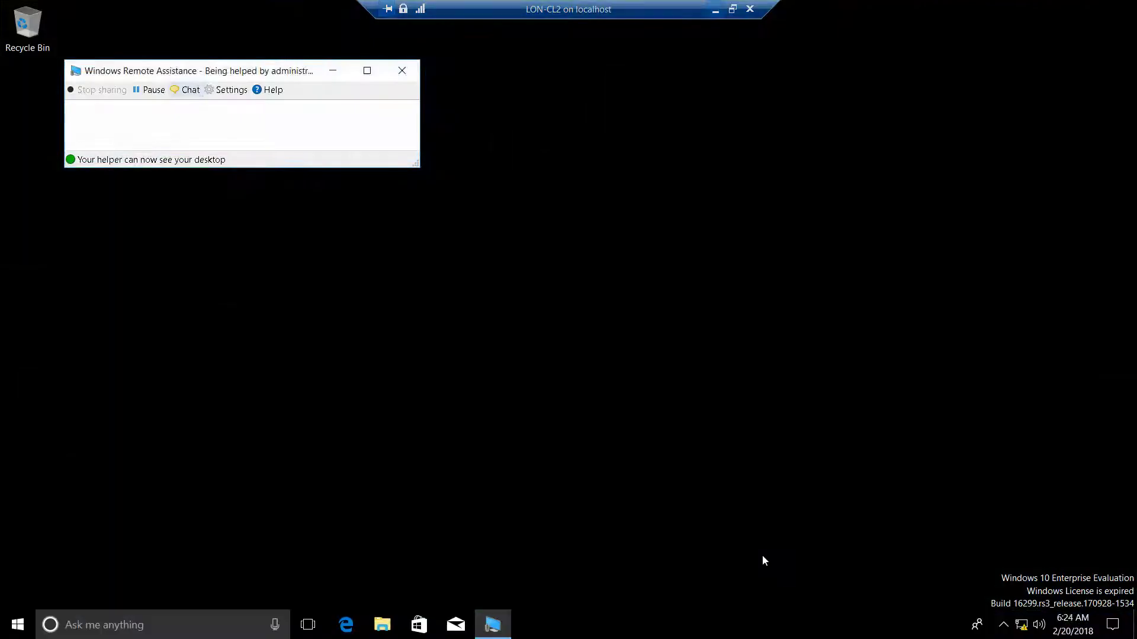
pyautogui.click(604, 323)
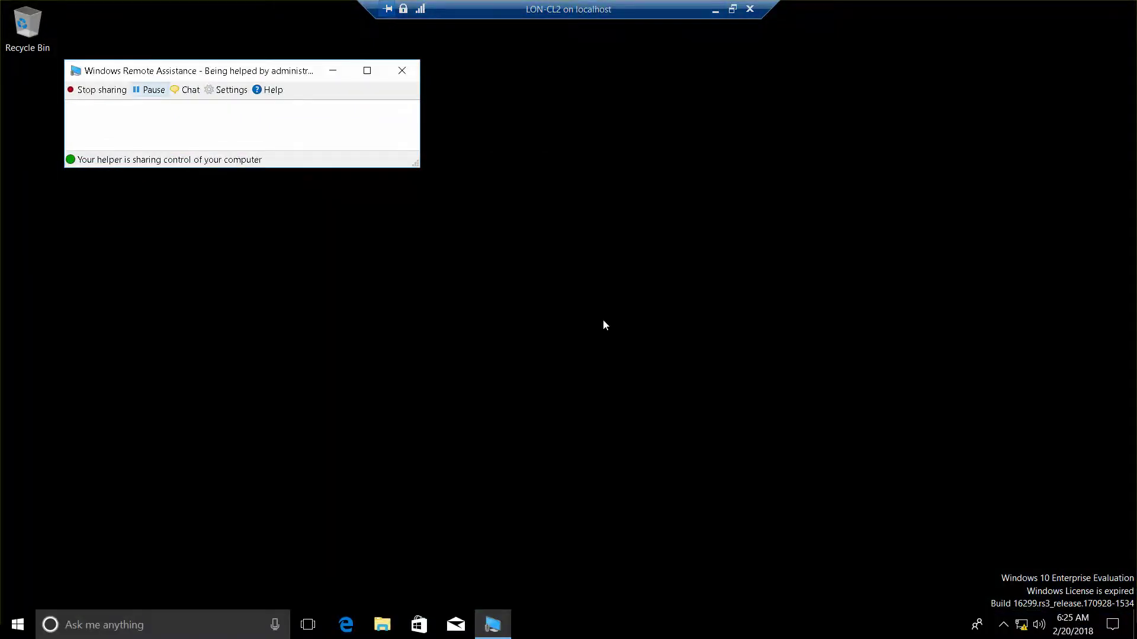
pyautogui.click(715, 10)
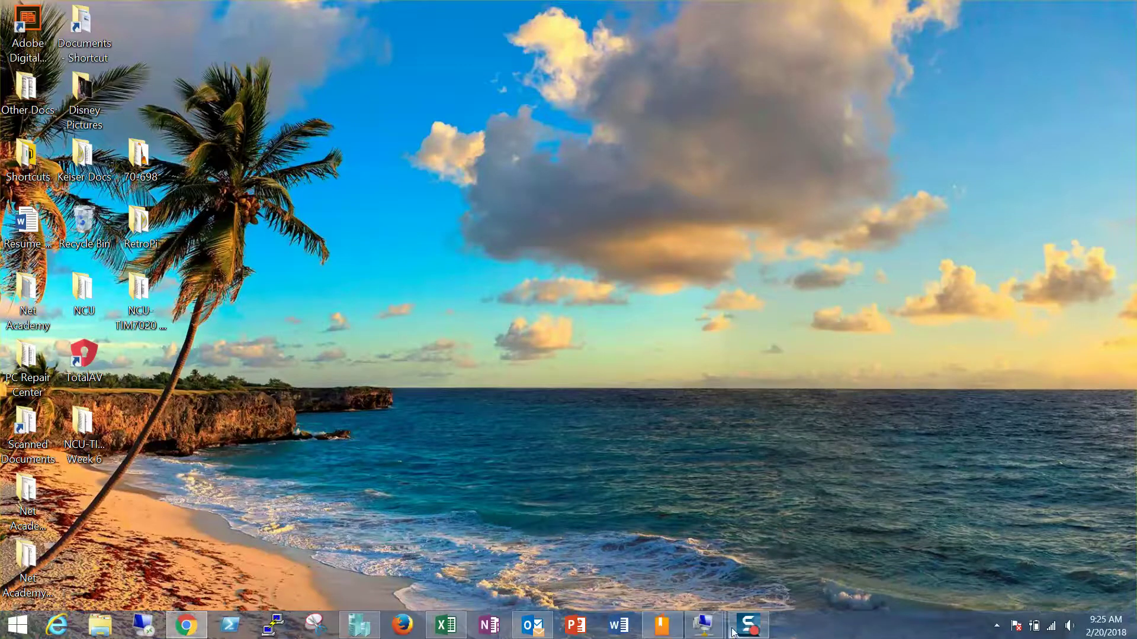
# Bring the LON-CL1 helper window back, showing LON-CL2's shared desktop.
pyautogui.moveTo(704, 628)
pyautogui.click(624, 551)
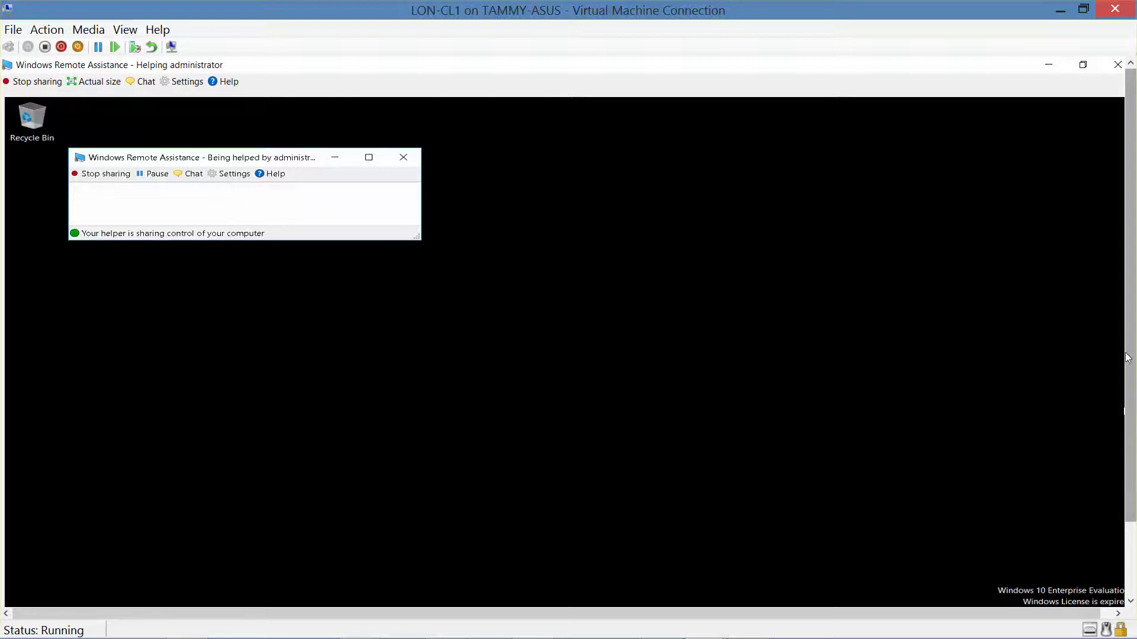
pyautogui.scroll(-2, 1119, 345)
pyautogui.scroll(2, 1116, 371)
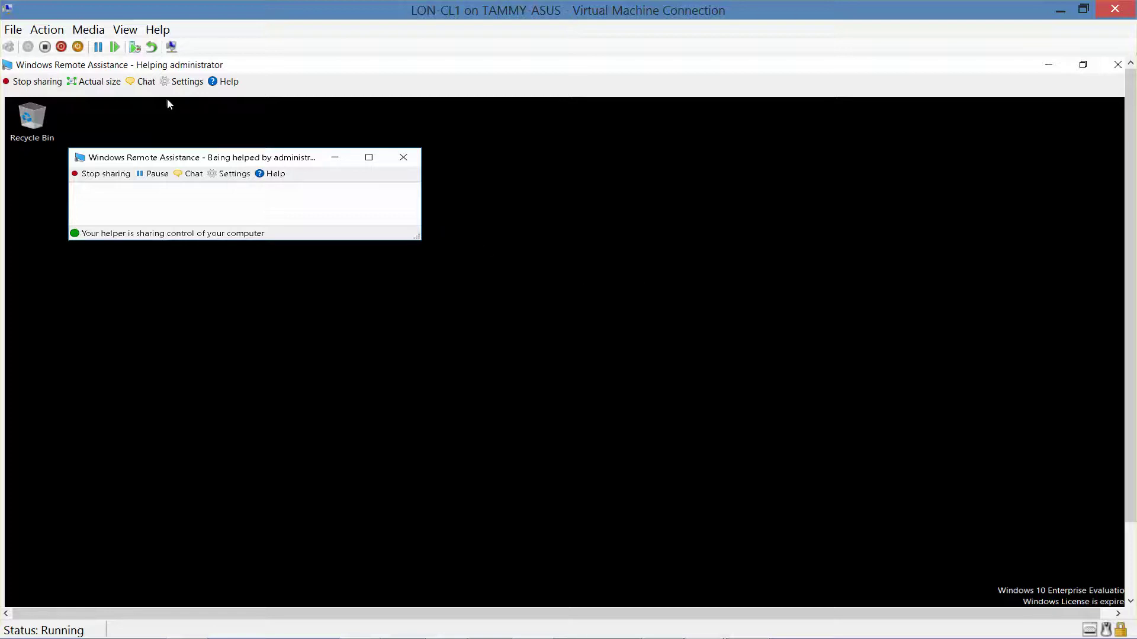
# Open the chat panel on LON-CL1 and send the message 'hello'.
pyautogui.click(145, 83)
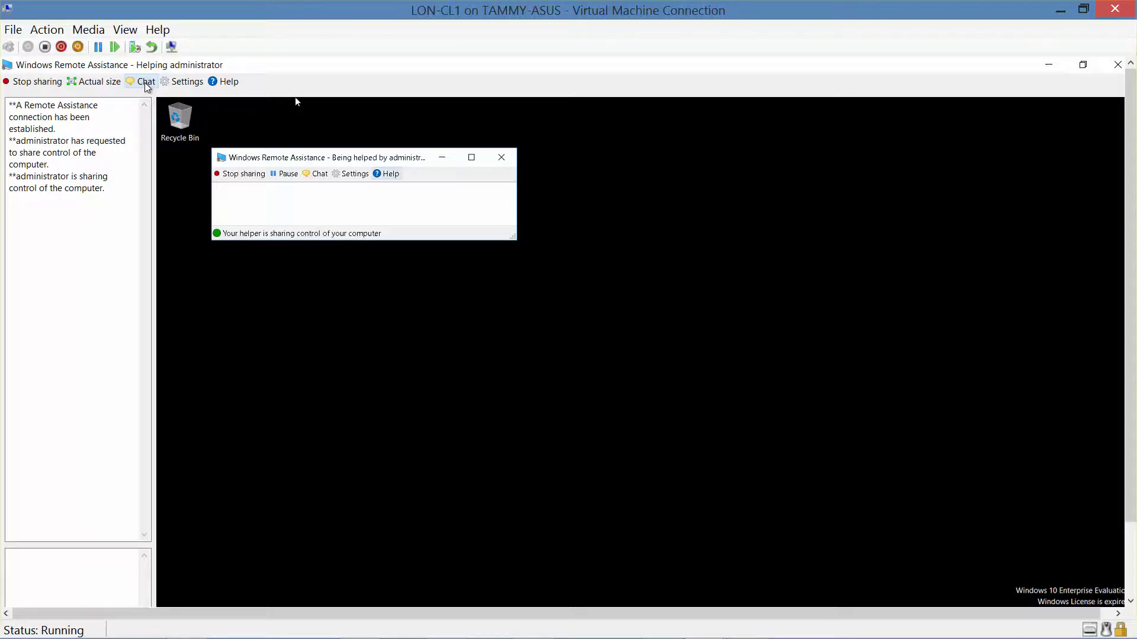
pyautogui.click(39, 566)
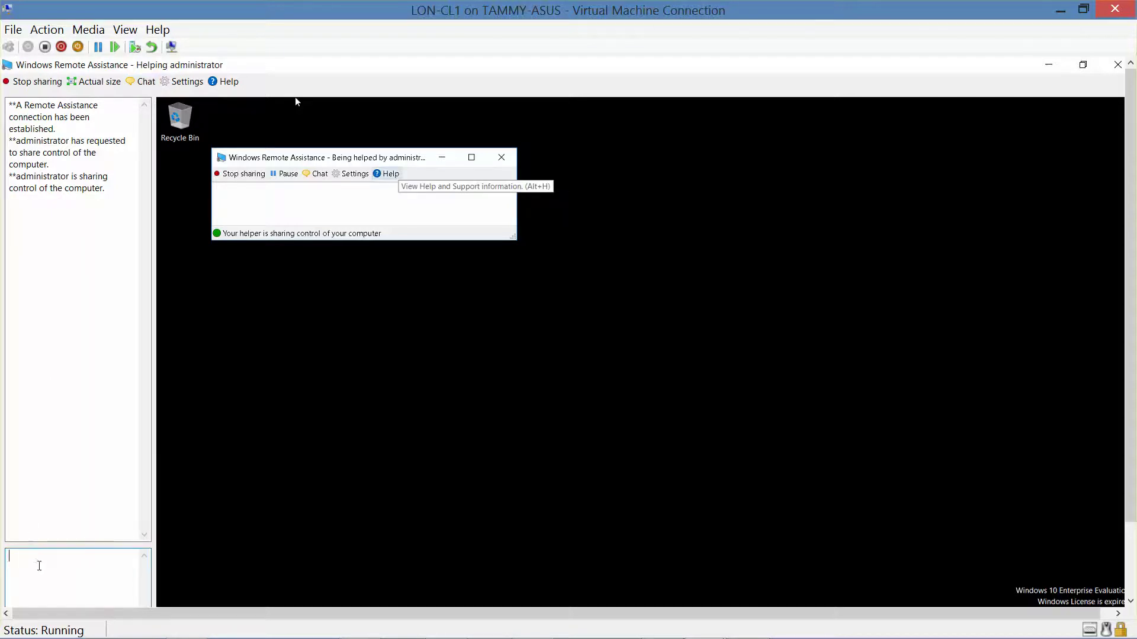
pyautogui.write('hello')
pyautogui.press('Return')
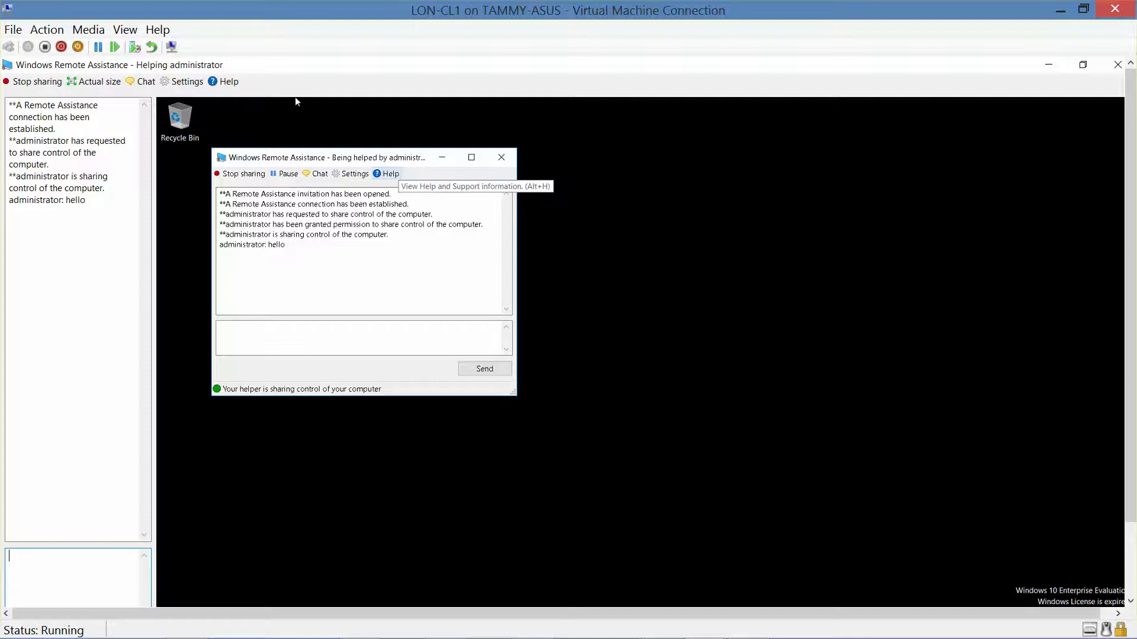
pyautogui.moveTo(101, 636)
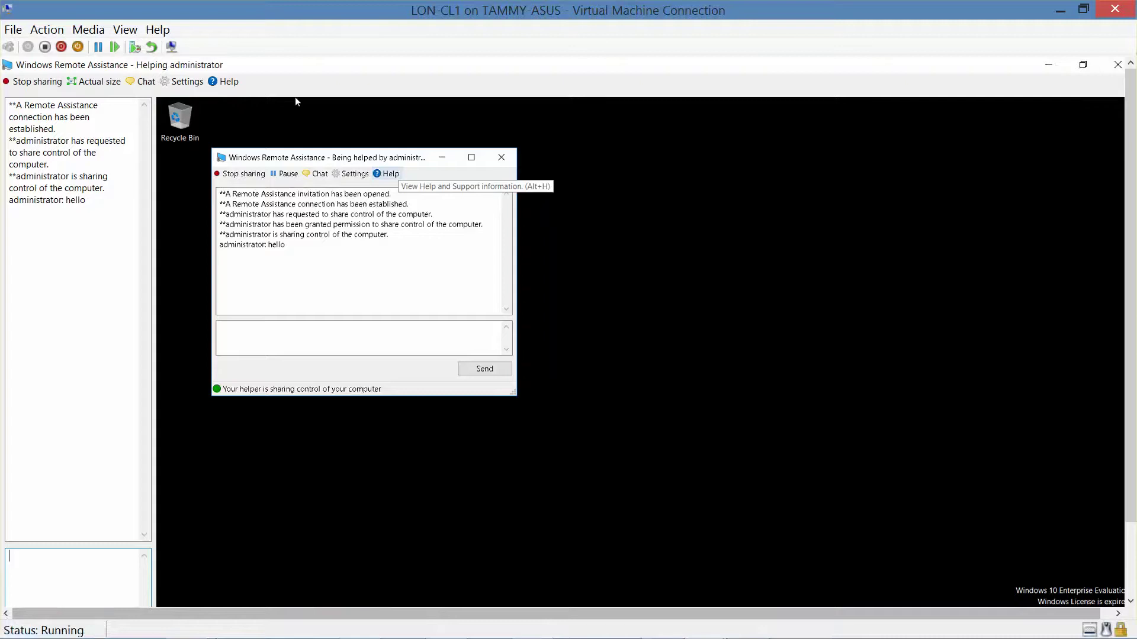
# On LON-CL2, reply 'Thanks for your help' in the Remote Assistance chat.
pyautogui.moveTo(727, 630)
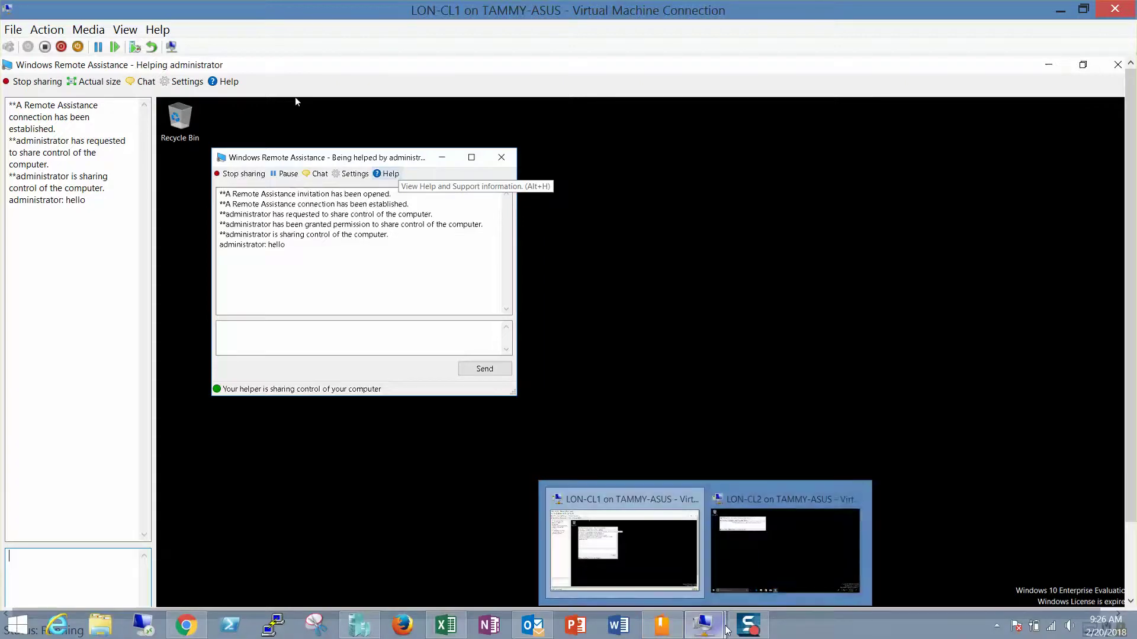
pyautogui.click(754, 559)
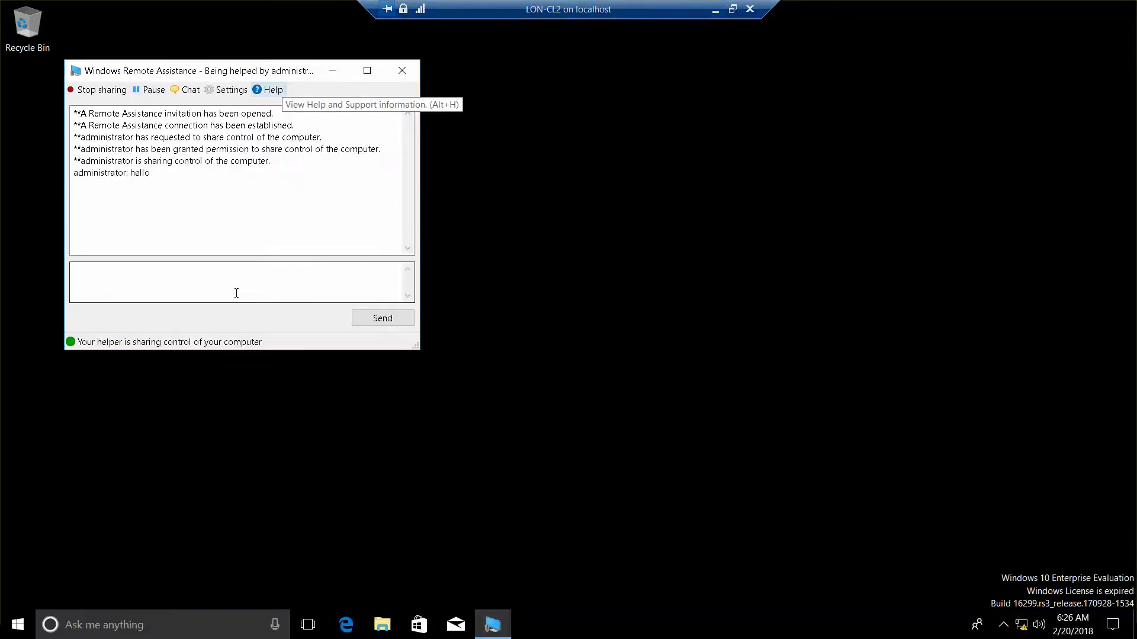
pyautogui.click(195, 298)
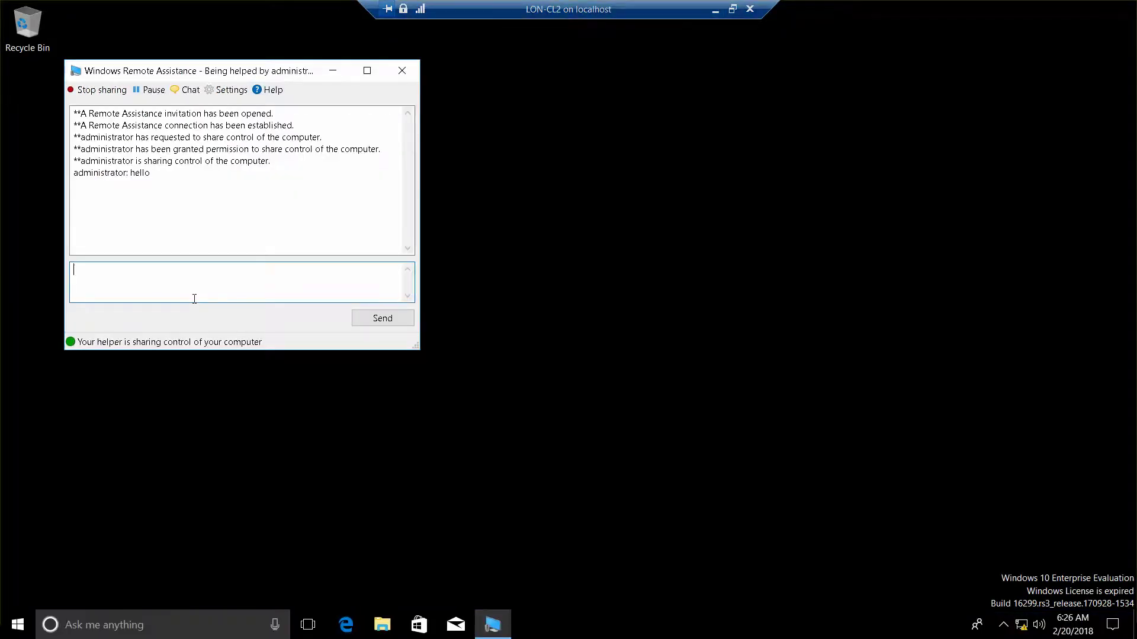
pyautogui.write('Thanks for your help')
pyautogui.press('Return')
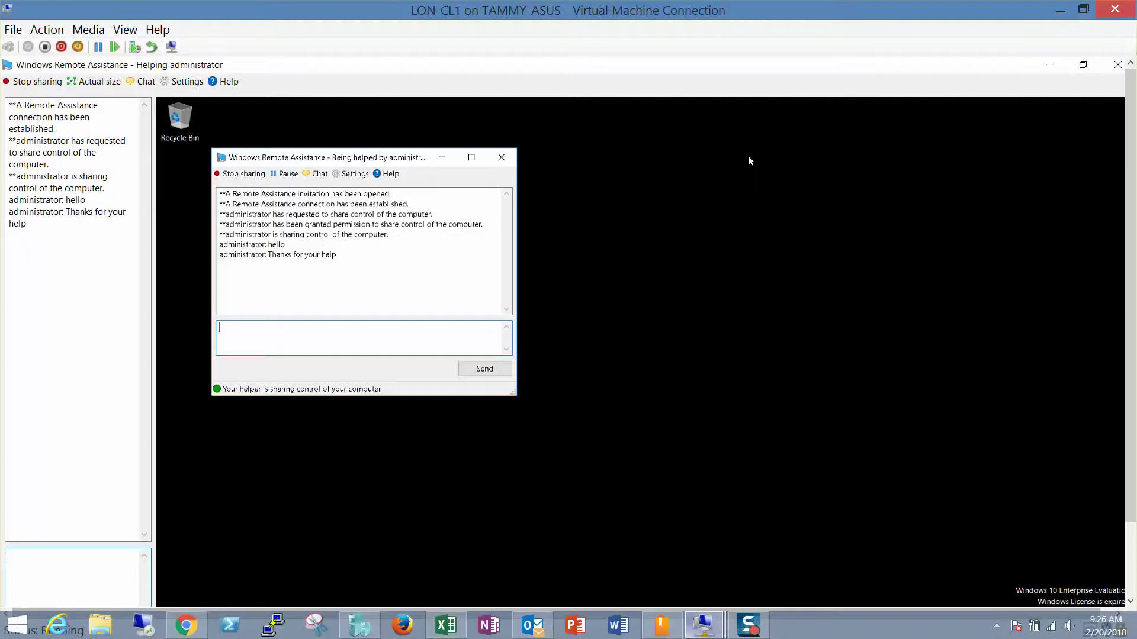
# Back on LON-CL1, stop sharing control so the helper can only view the desktop.
pyautogui.moveTo(713, 632)
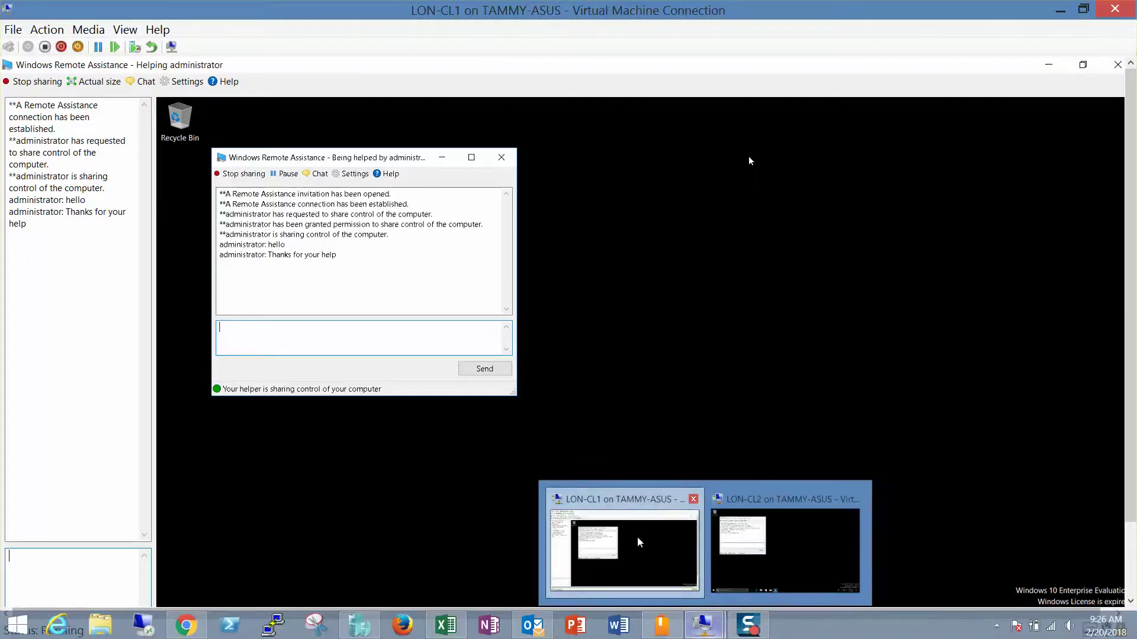
pyautogui.click(643, 568)
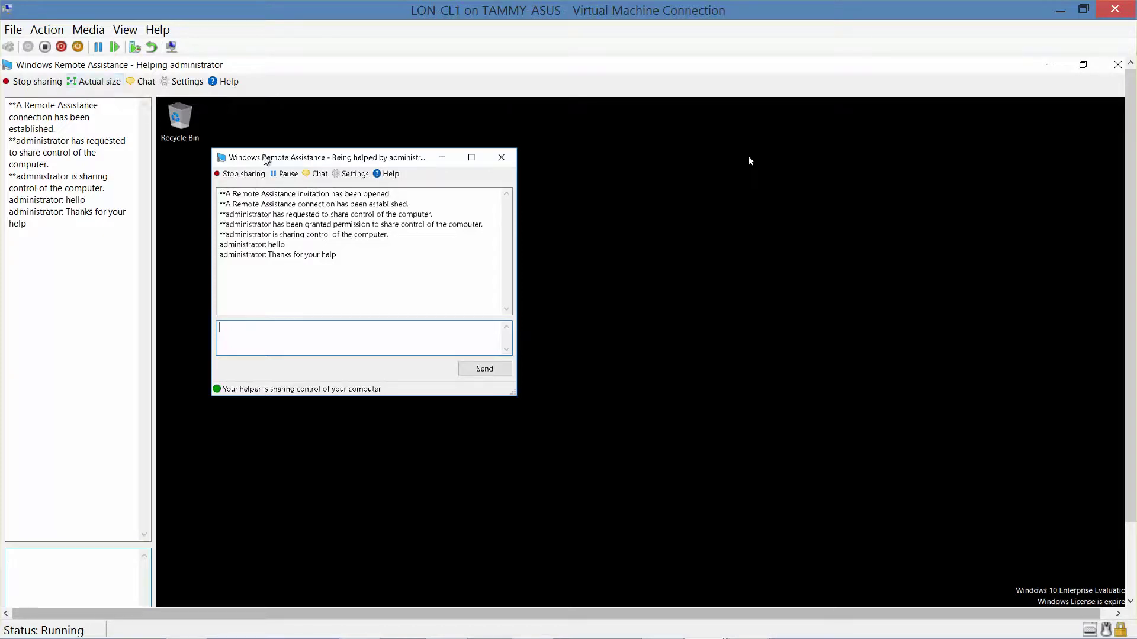
pyautogui.click(252, 176)
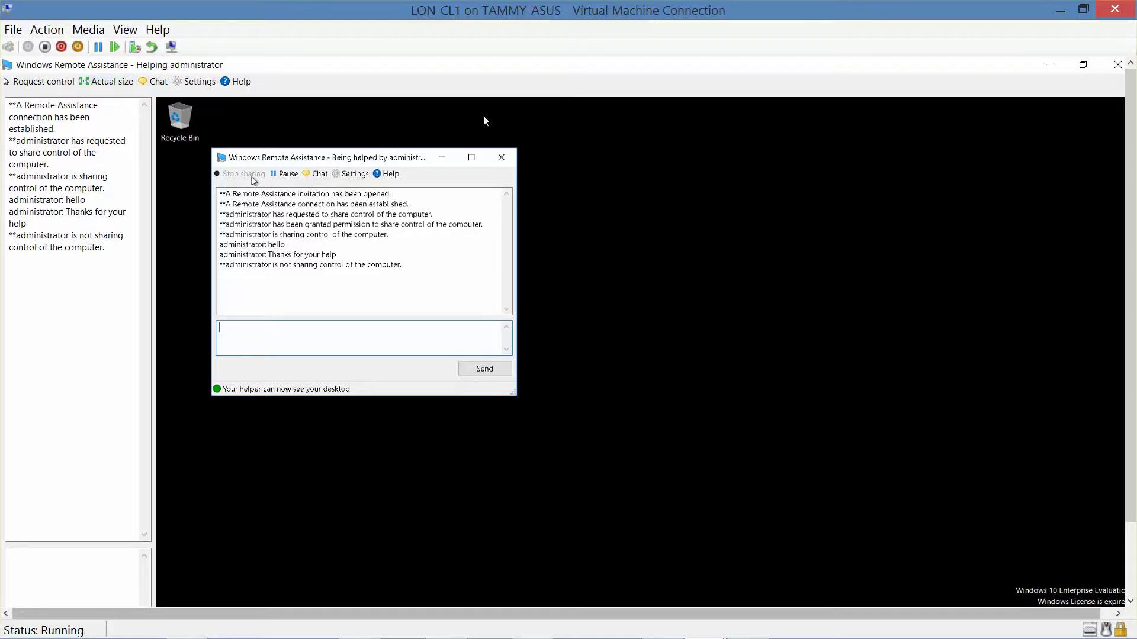
# On LON-CL1, end the Remote Assistance session and close the System and Security Control Panel.
pyautogui.click(1117, 64)
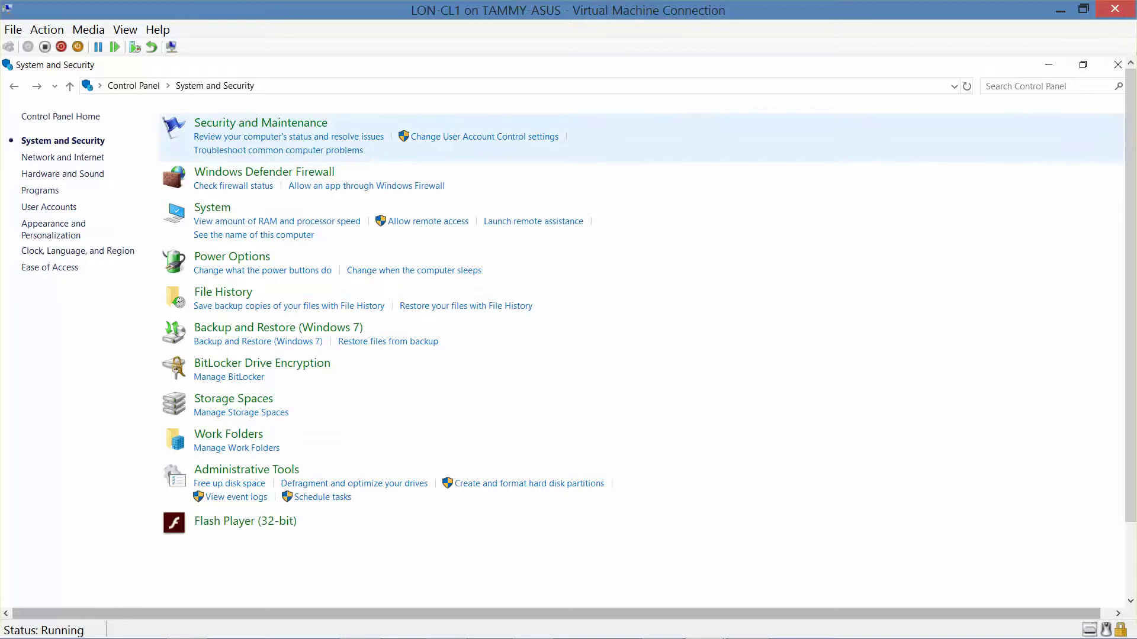
pyautogui.moveTo(1016, 613); pyautogui.dragTo(1031, 613)
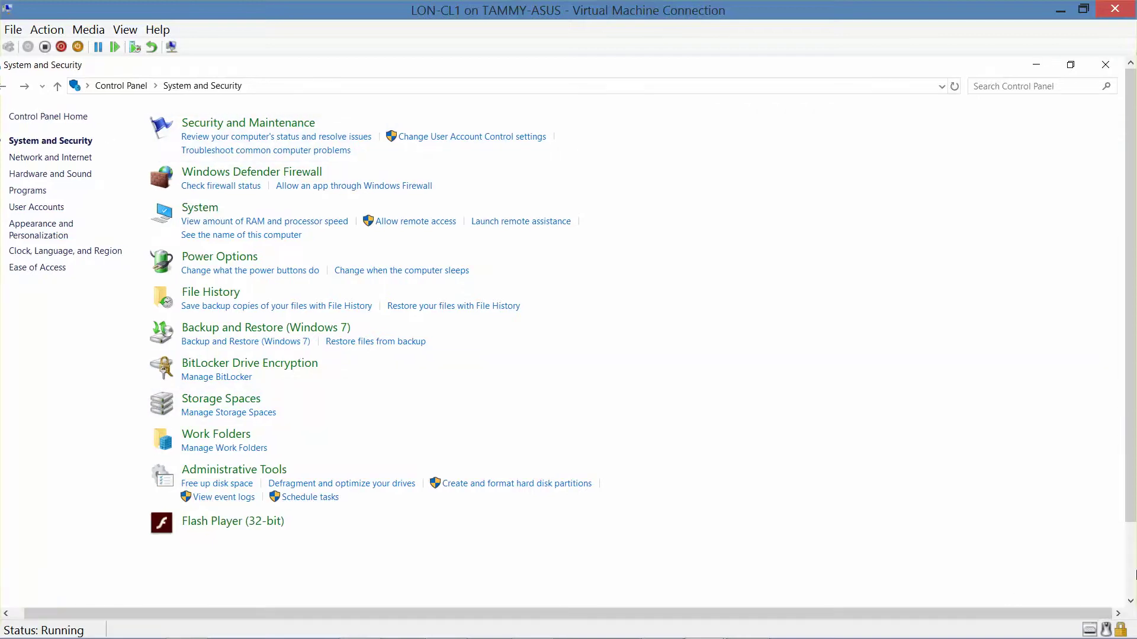
pyautogui.click(1111, 65)
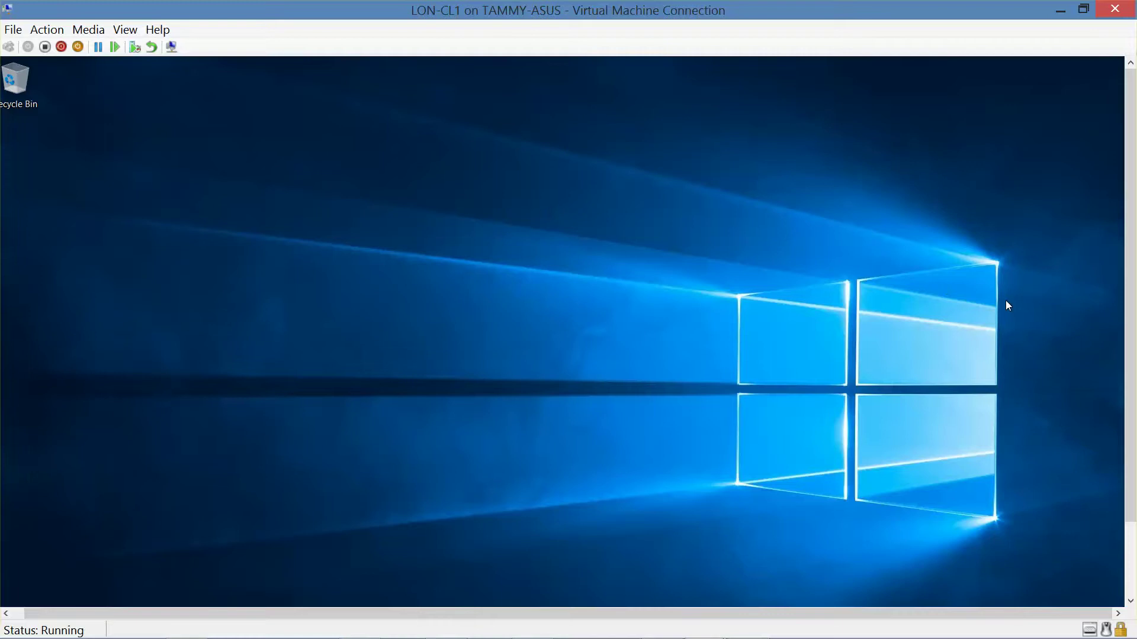
# Snap the LON-CL1 VM window to the left half of the screen.
pyautogui.moveTo(1127, 420); pyautogui.dragTo(1103, 317)
pyautogui.moveTo(716, 10); pyautogui.dragTo(1, 26)
pyautogui.moveTo(443, 612)
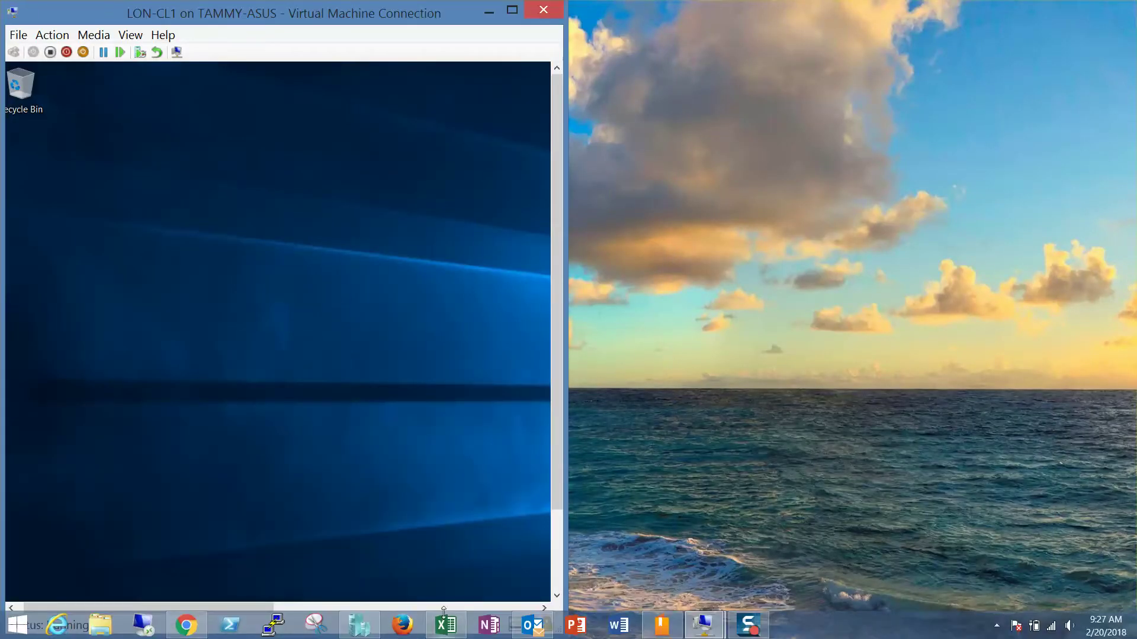
# On the LON-CL2 VM, close the ended Windows Remote Assistance window.
pyautogui.moveTo(722, 631)
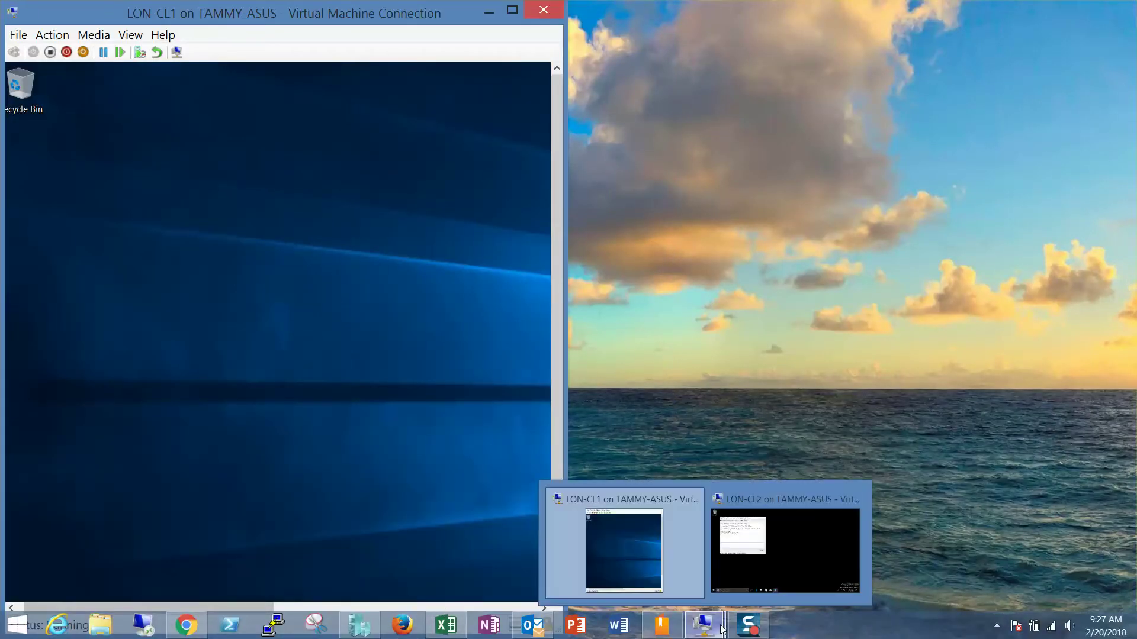
pyautogui.click(784, 551)
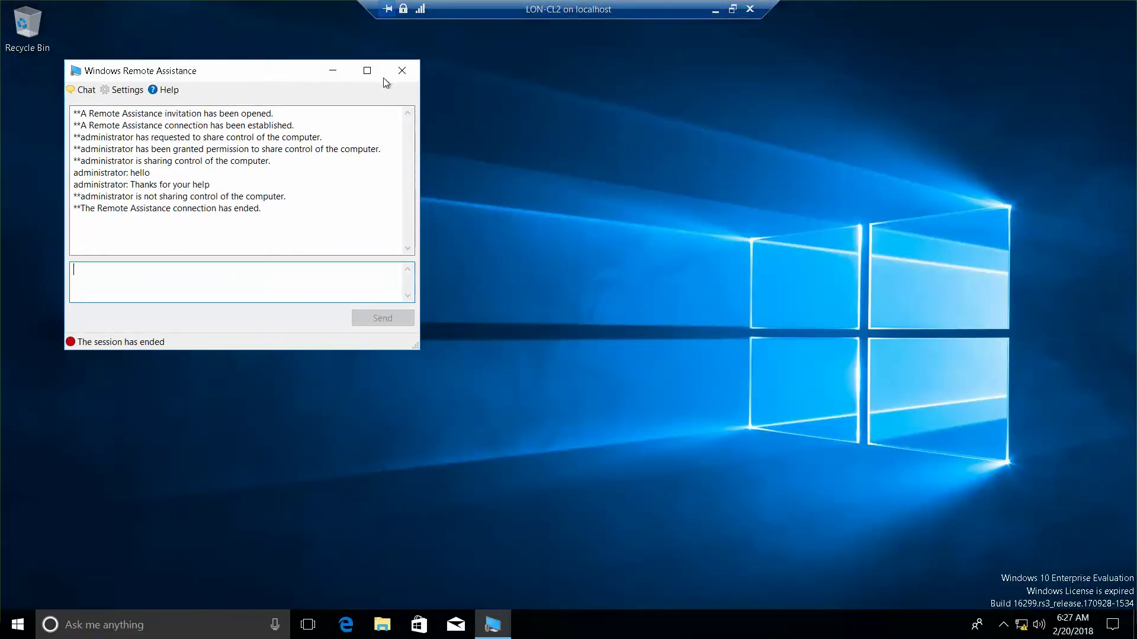
pyautogui.click(404, 71)
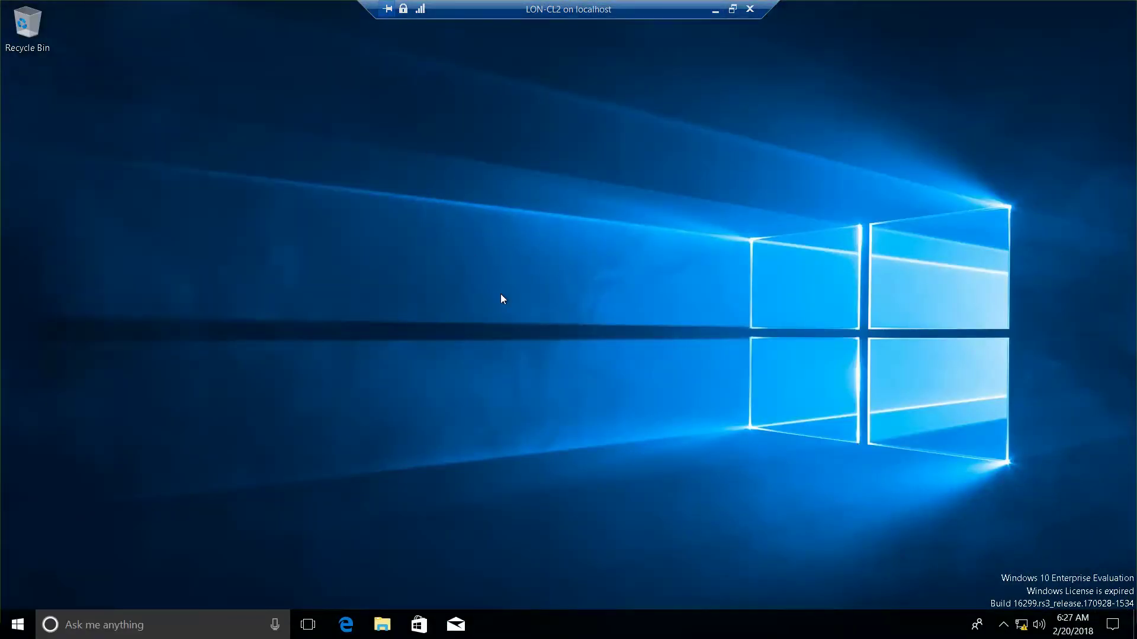